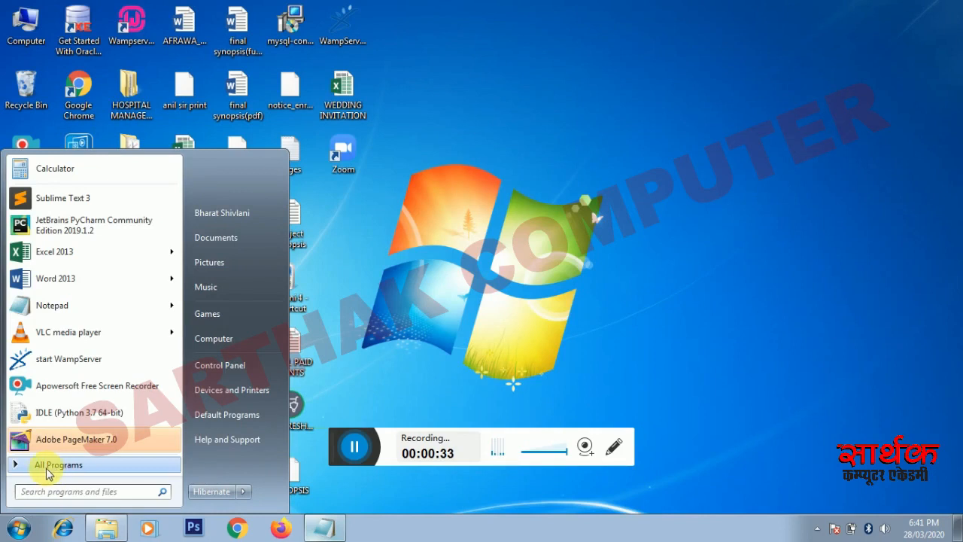
Step: Launch Adobe PageMaker 7.0 from the installed programs
left_click(54, 470)
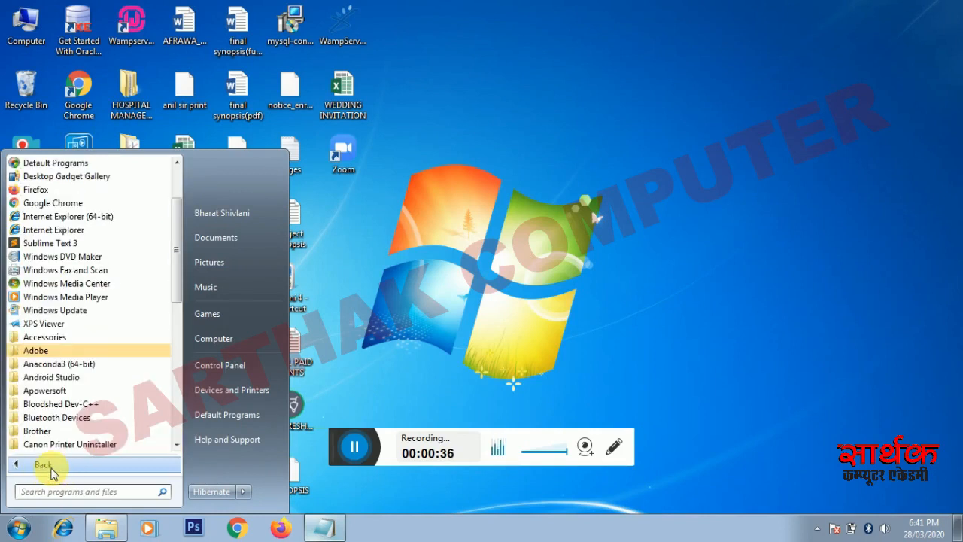
left_click(37, 352)
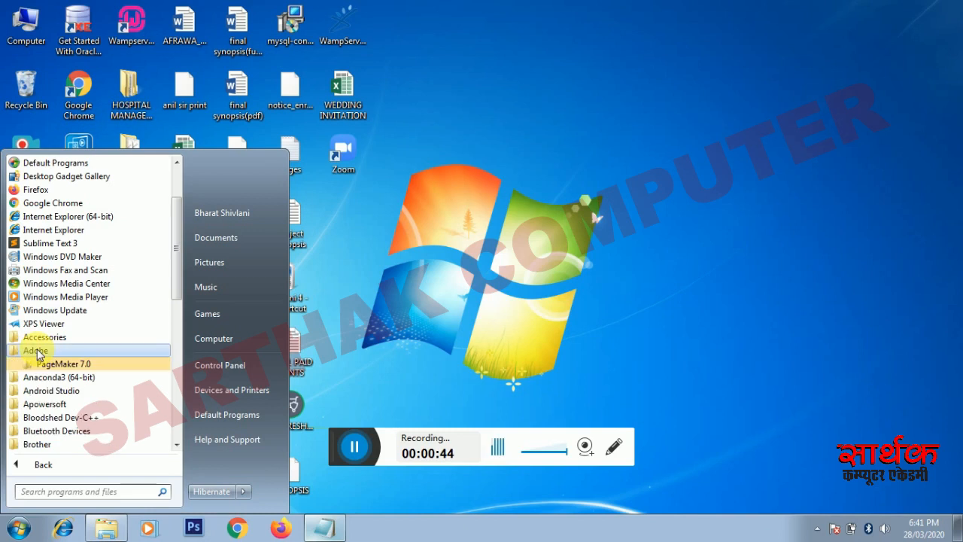
left_click(89, 366)
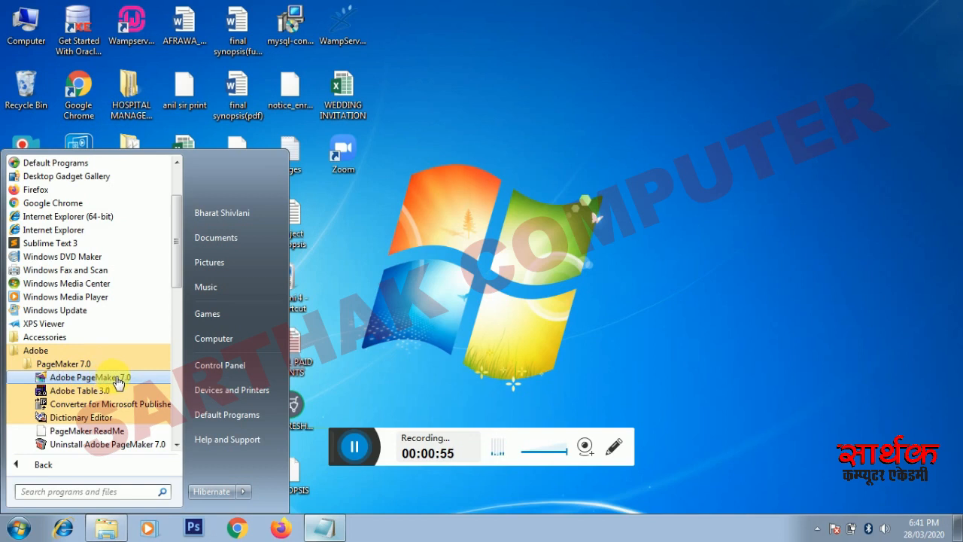
left_click(119, 384)
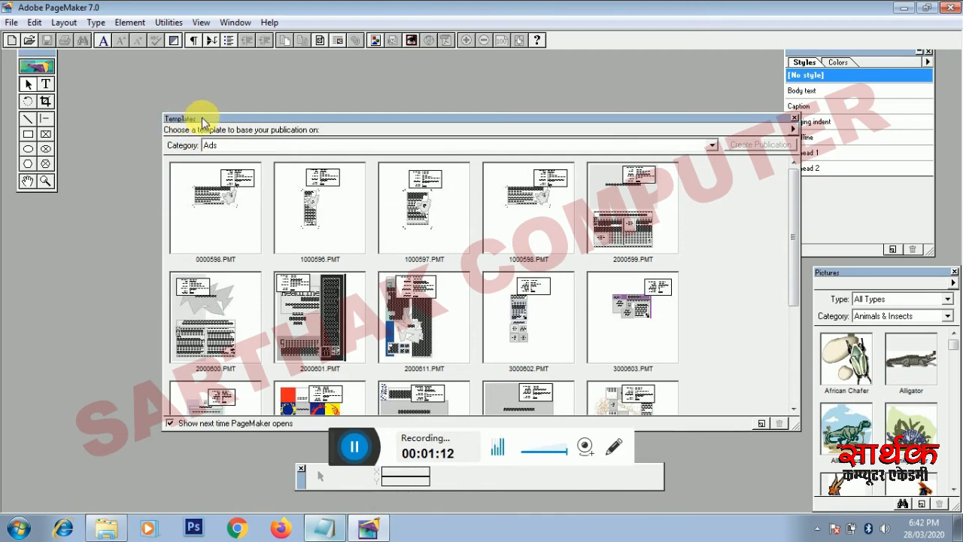
Step: Close the Templates and Pictures palettes, and reposition the toolbox and the Styles palette within the workspace
left_click_drag(196, 118, 179, 109)
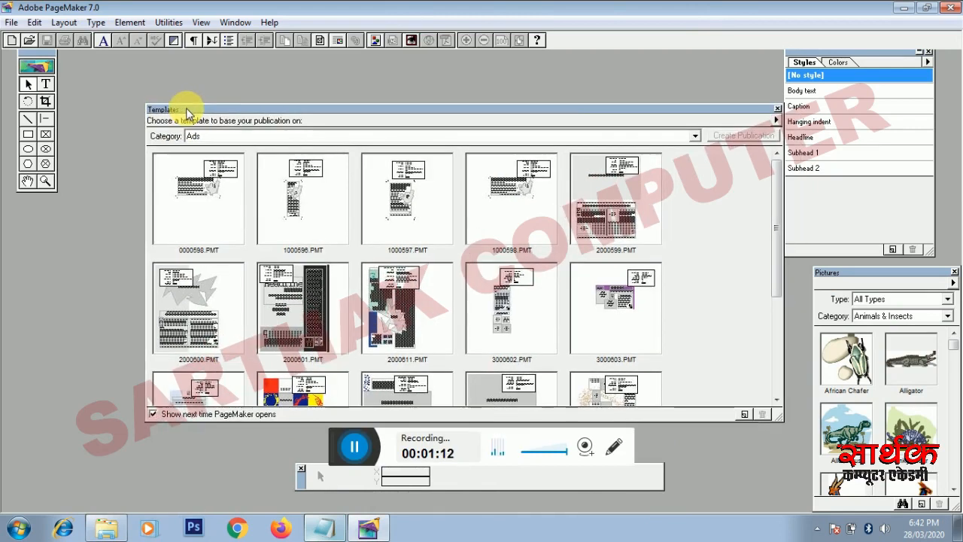
left_click(777, 109)
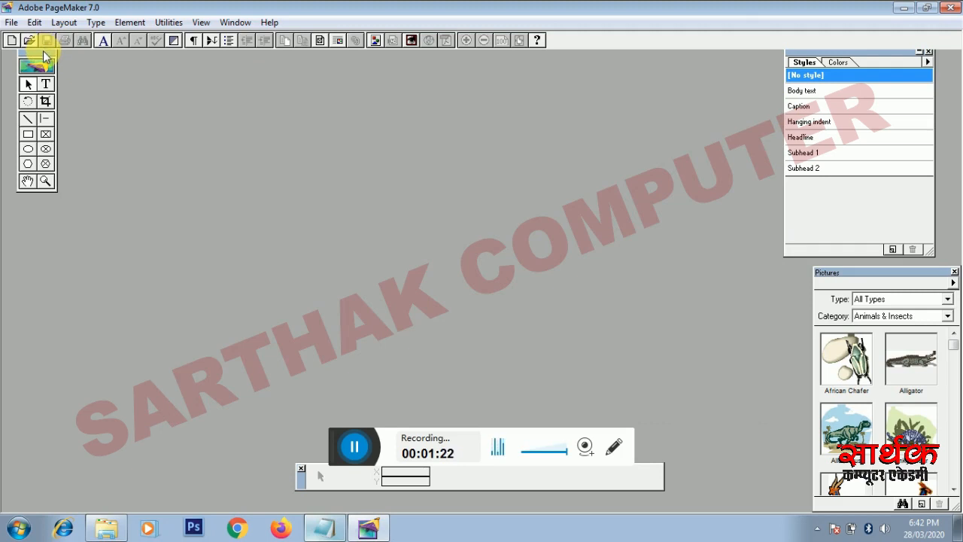
left_click_drag(53, 52, 68, 126)
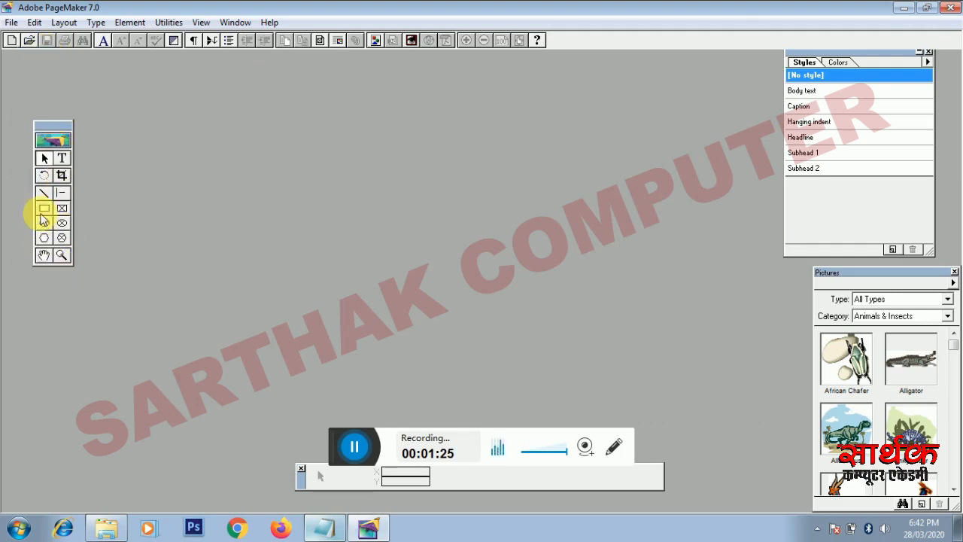
left_click_drag(865, 272, 834, 264)
left_click(924, 264)
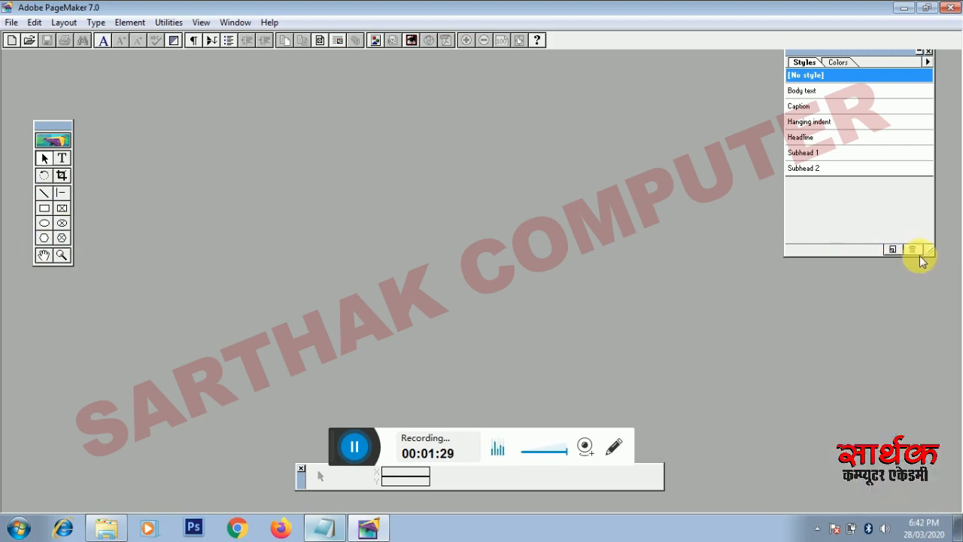
mouse_move(818, 59)
left_mouse_down()
mouse_move(820, 83)
mouse_move(823, 60)
mouse_move(837, 56)
mouse_move(836, 67)
left_mouse_up()
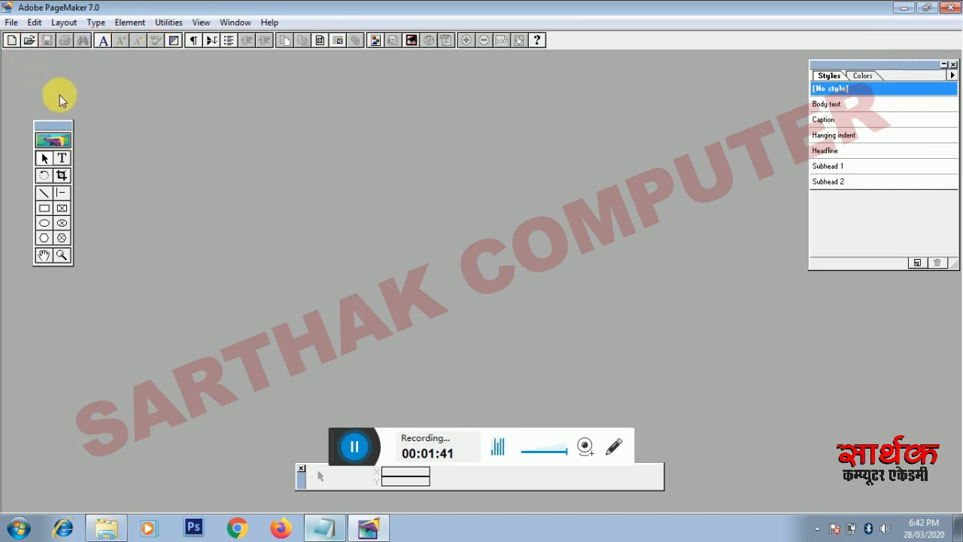
Step: Start a new publication and set its page size to A4
left_click(12, 24)
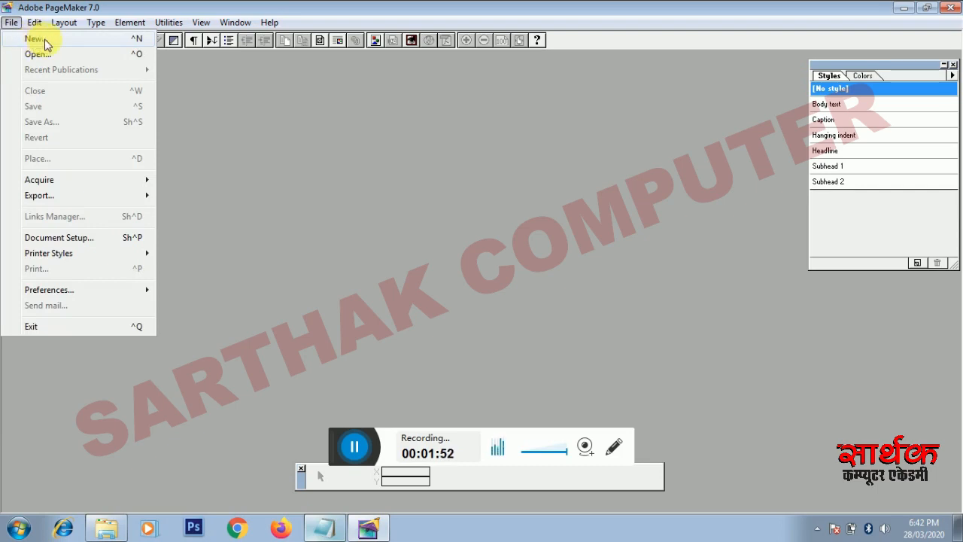
left_click(44, 44)
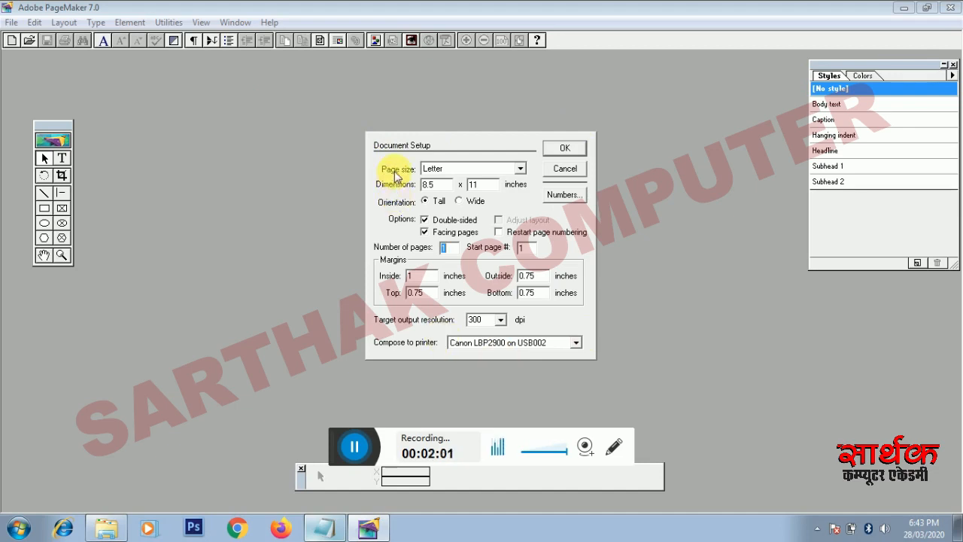
left_click(440, 169)
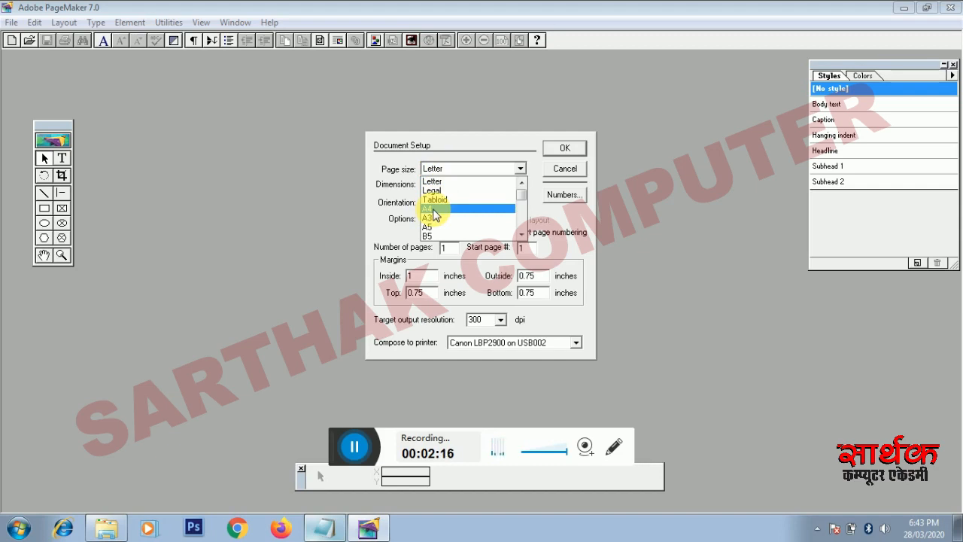
left_click(433, 210)
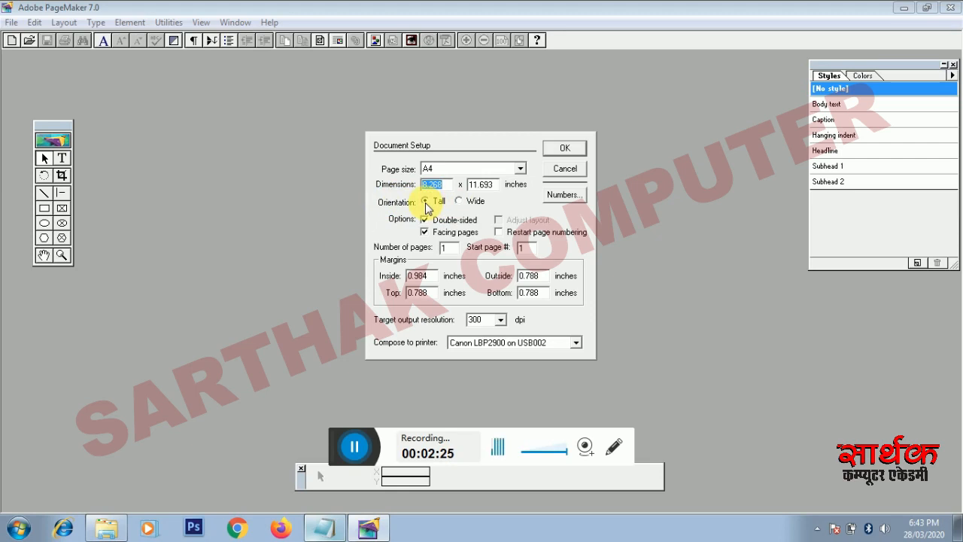
Step: Try the Wide orientation, return to Tall, and try the A3 and A5 page sizes for the new publication
left_click(458, 202)
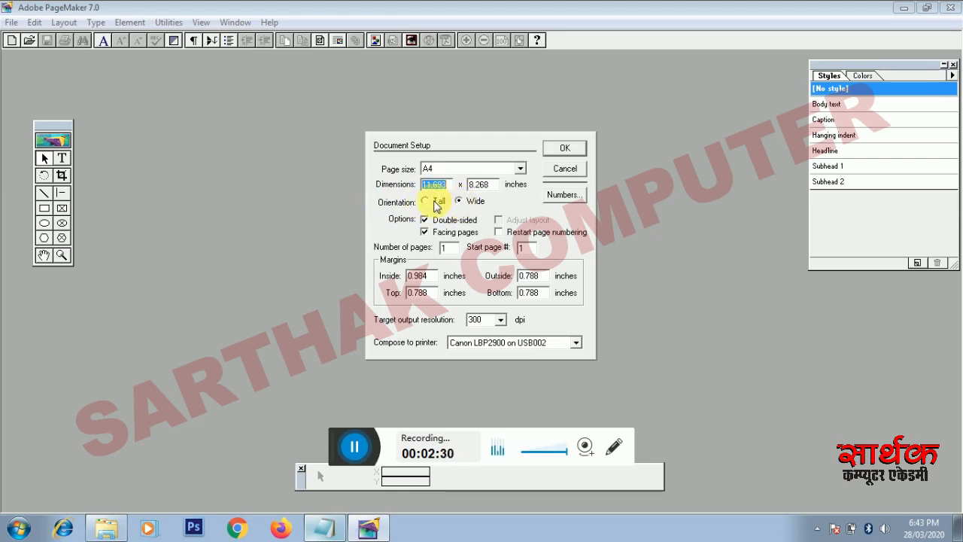
left_click(426, 203)
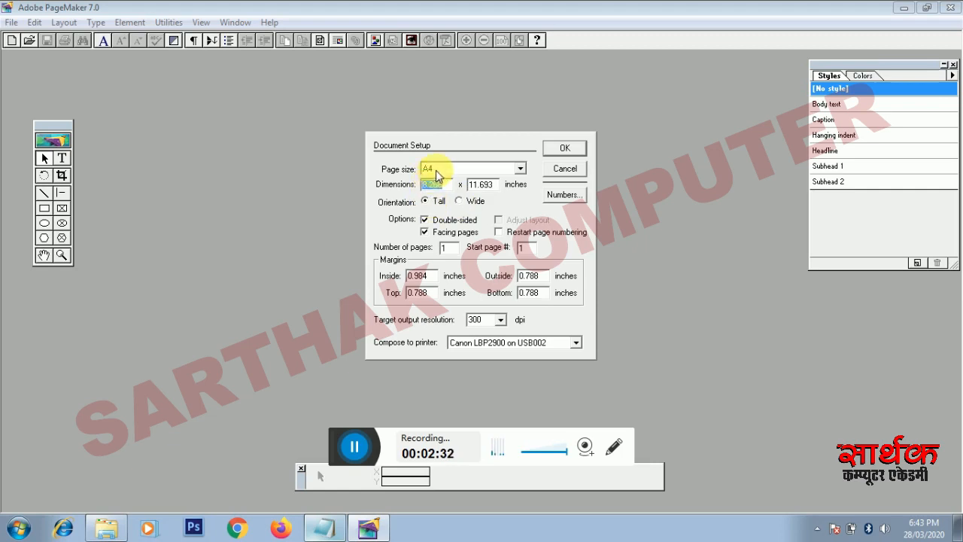
left_click(444, 169)
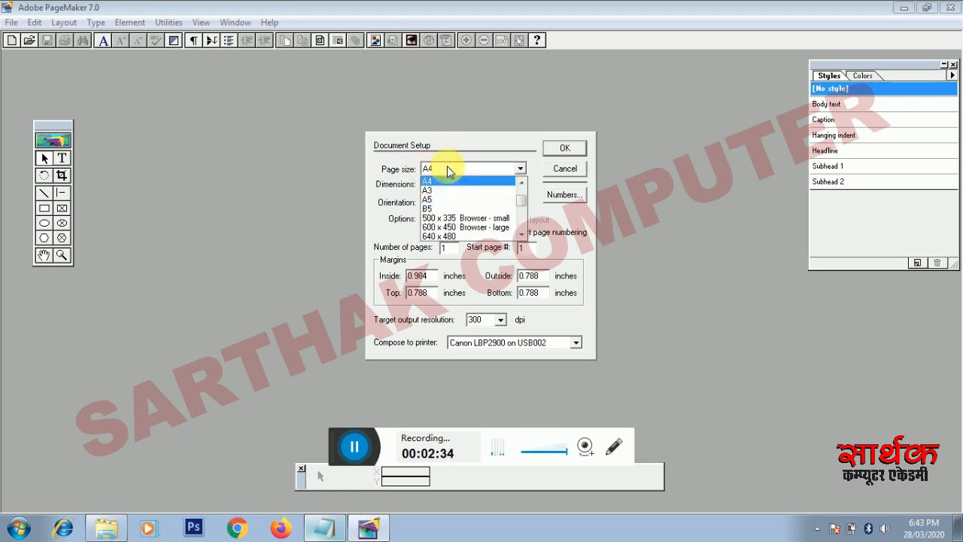
left_click(433, 191)
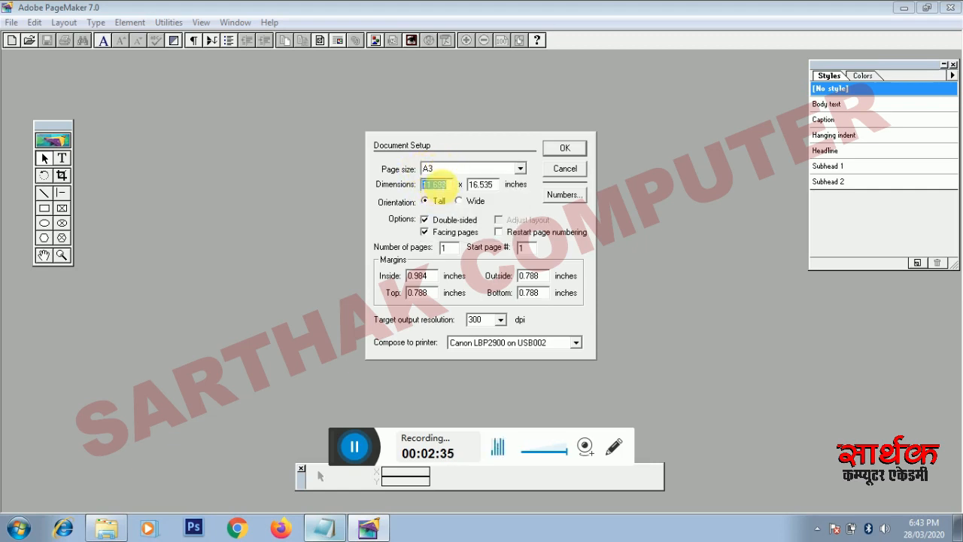
left_click(430, 169)
left_click(436, 197)
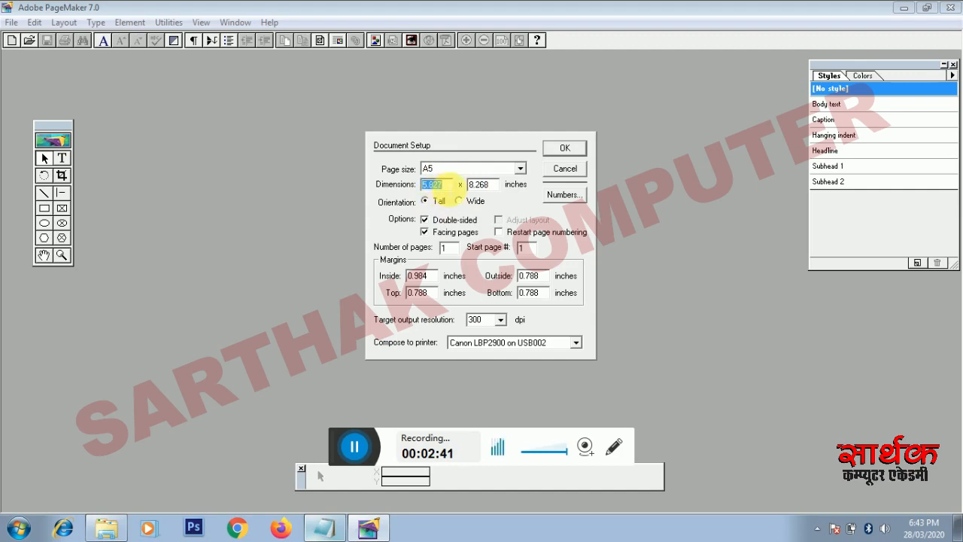
Step: Create the publication with the A4 page size in Tall orientation and move the toolbox closer to the page
left_click(518, 168)
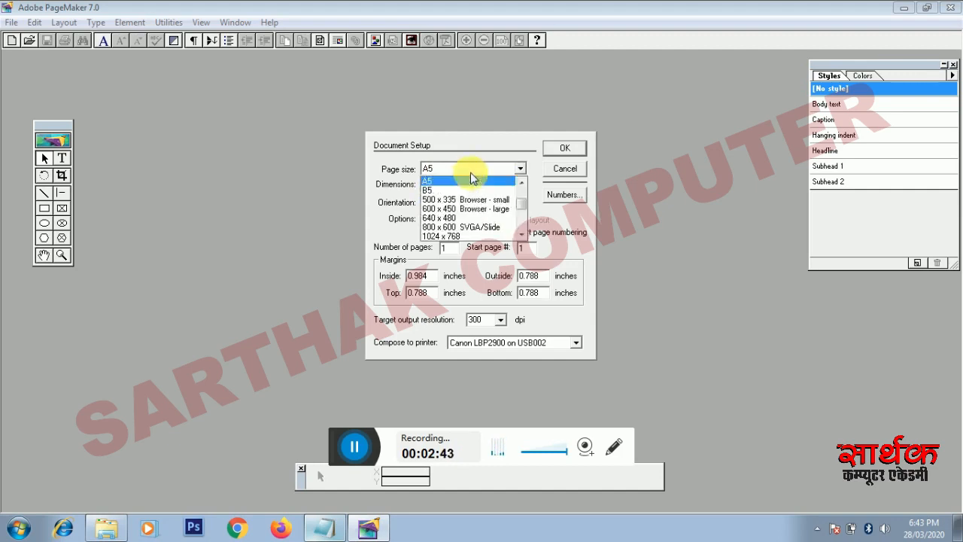
left_click(521, 181)
left_click(519, 181)
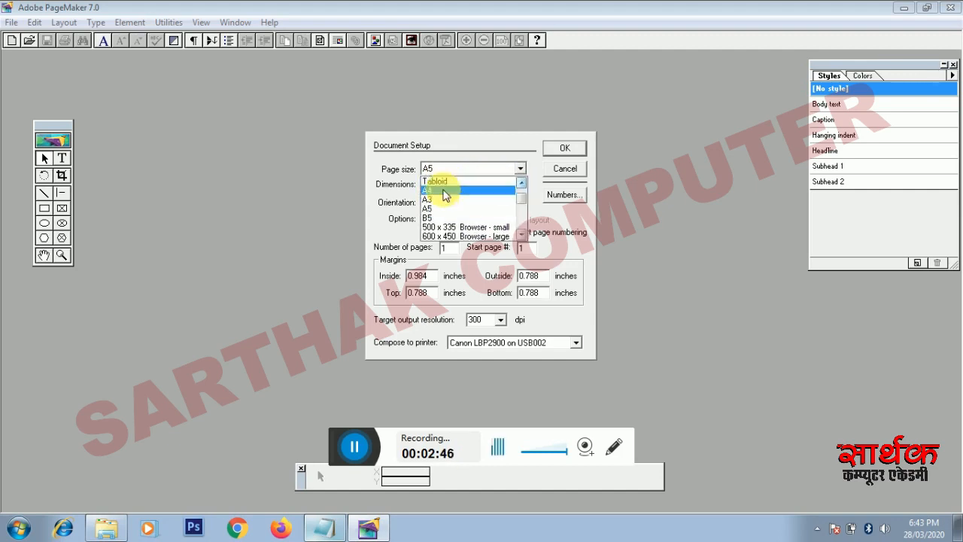
left_click(433, 189)
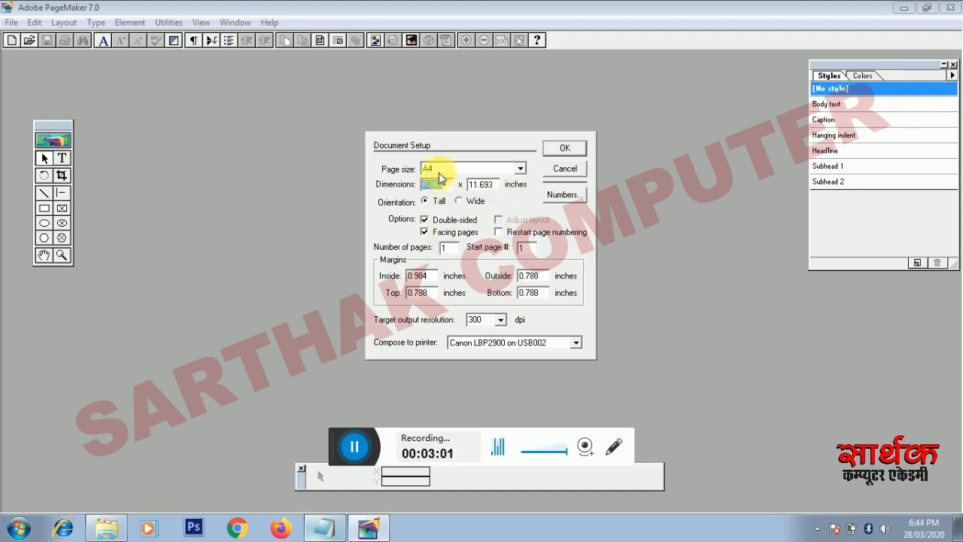
left_click(556, 151)
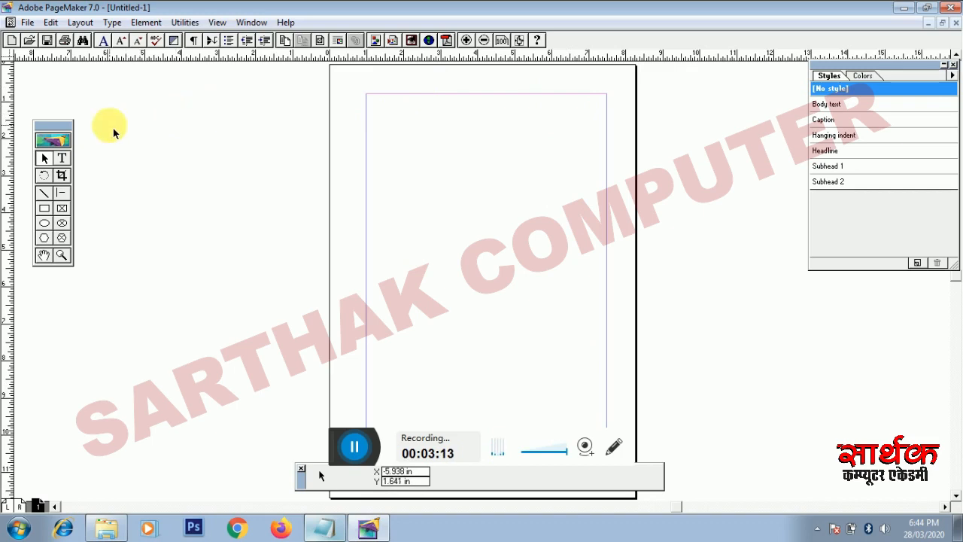
left_click_drag(65, 128, 83, 103)
left_click(31, 26)
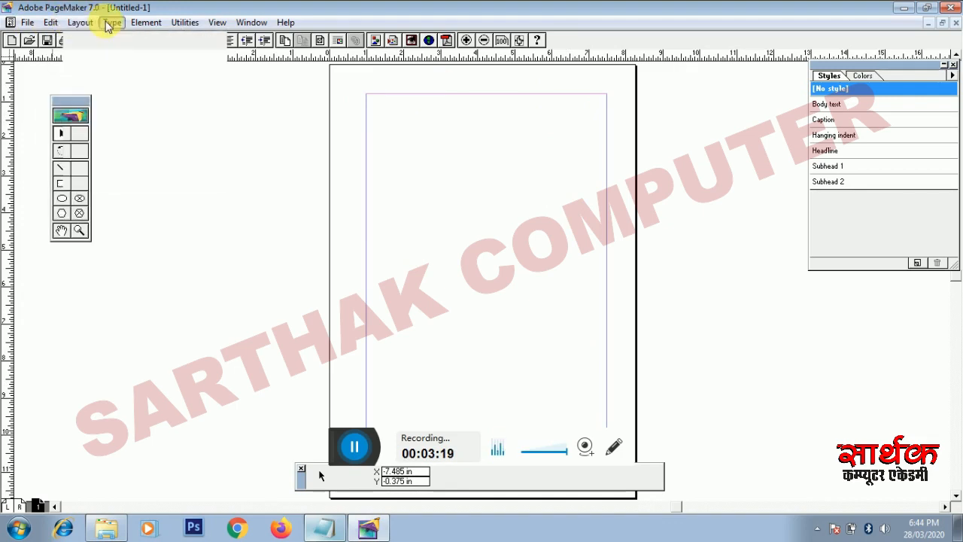
mouse_move(139, 27)
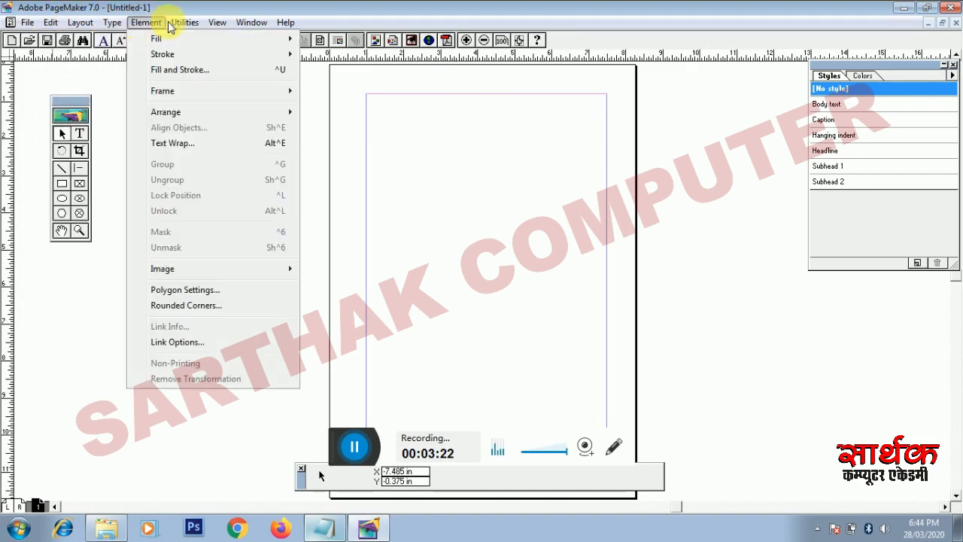
mouse_move(240, 30)
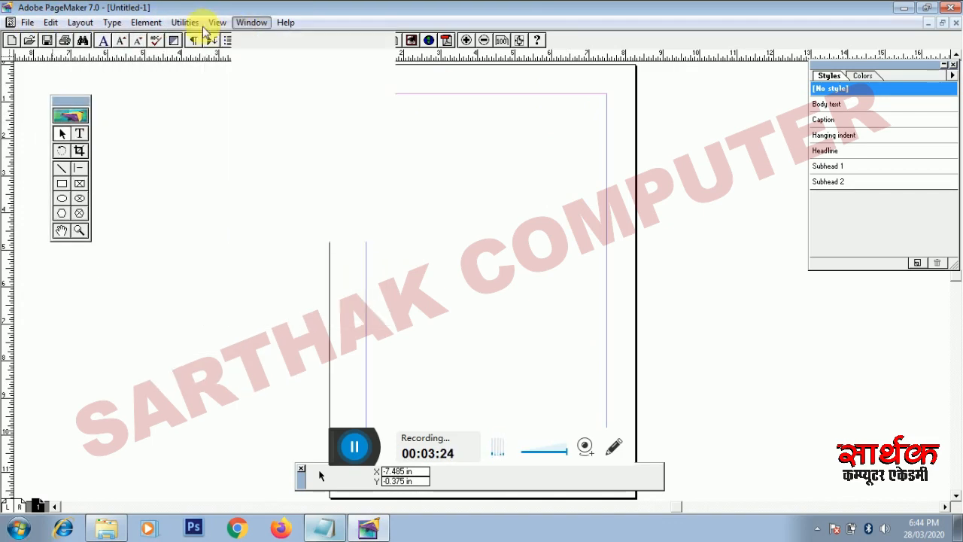
left_click(29, 22)
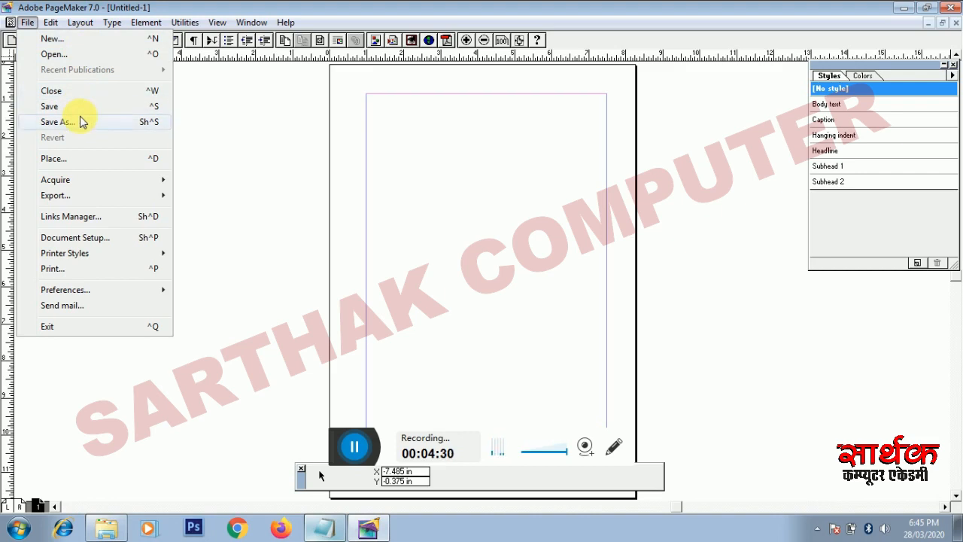
left_click(268, 121)
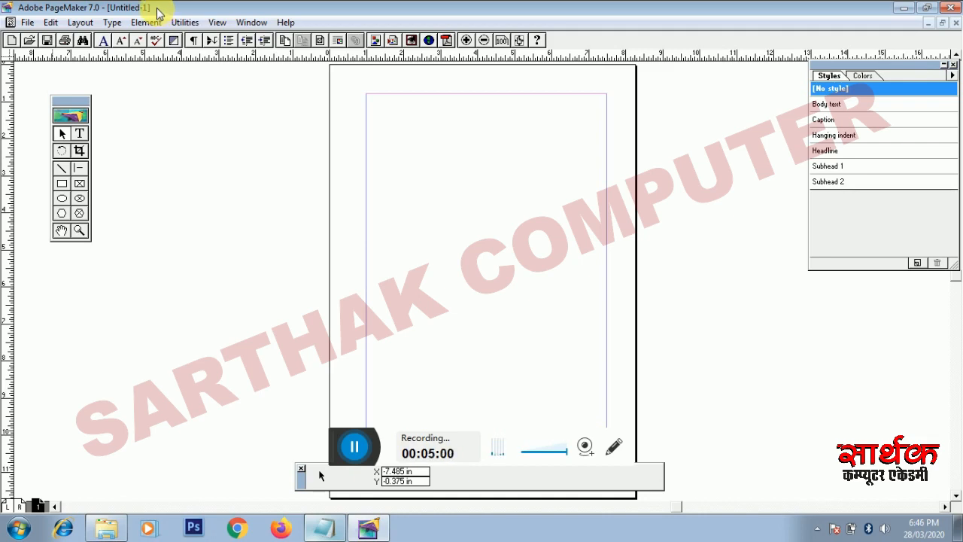
Step: Create a second new publication with the default Letter page size, Tall orientation and one page
left_click(33, 24)
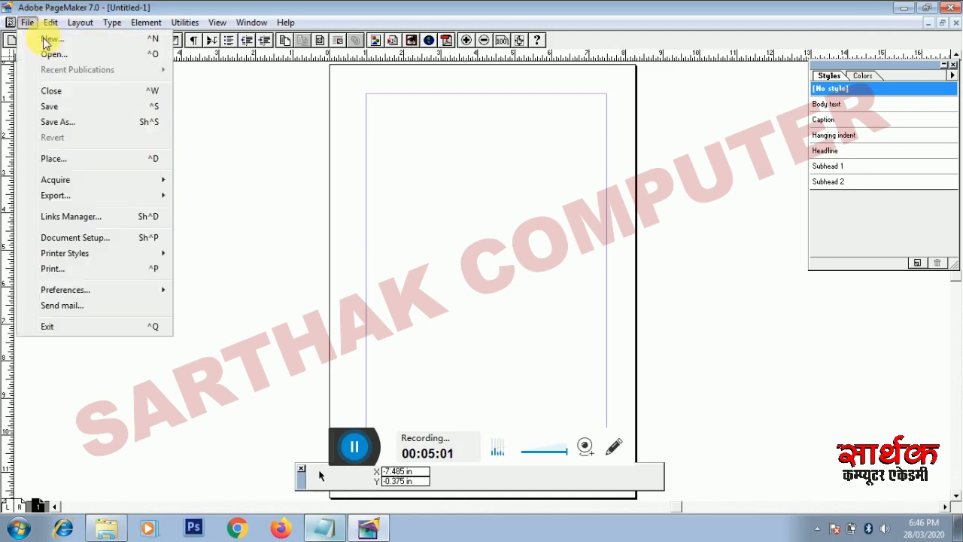
left_click(45, 37)
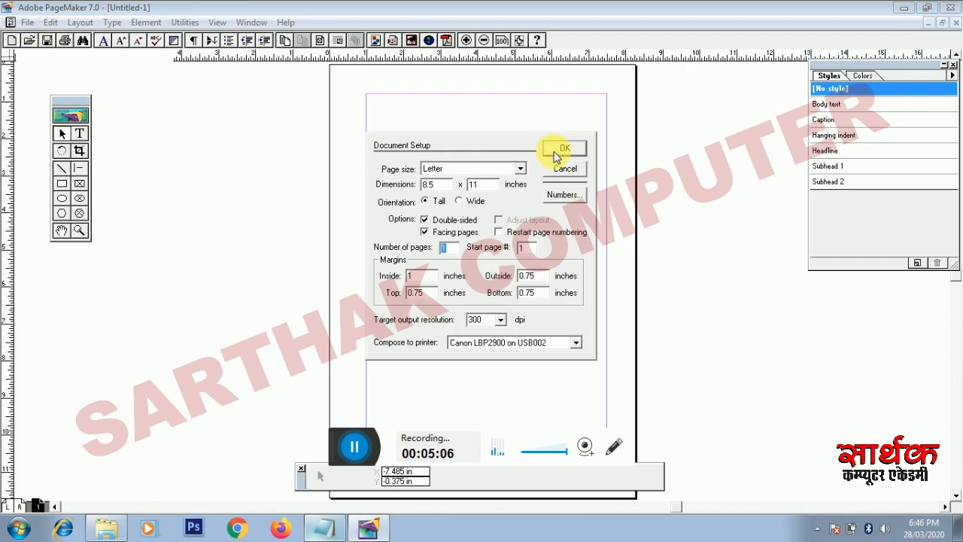
left_click(556, 148)
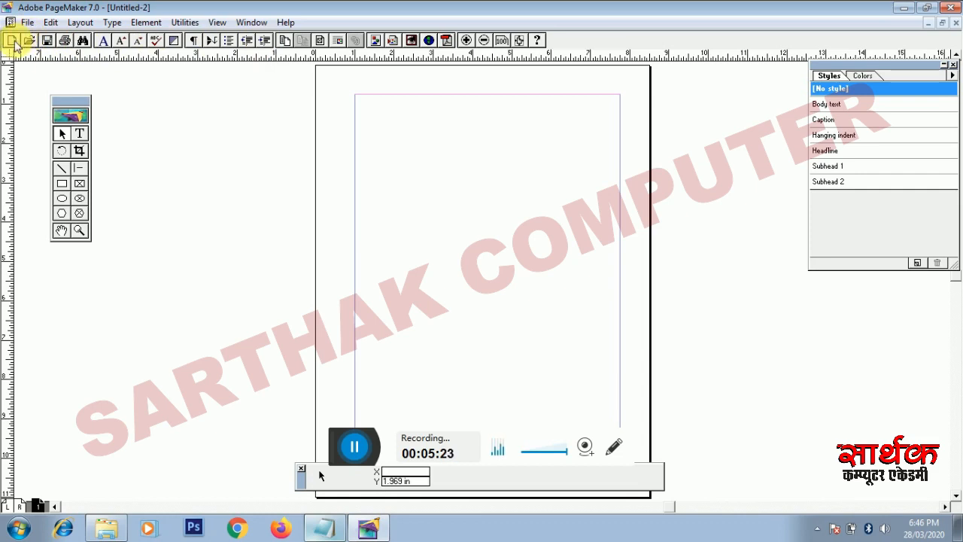
left_click(14, 43)
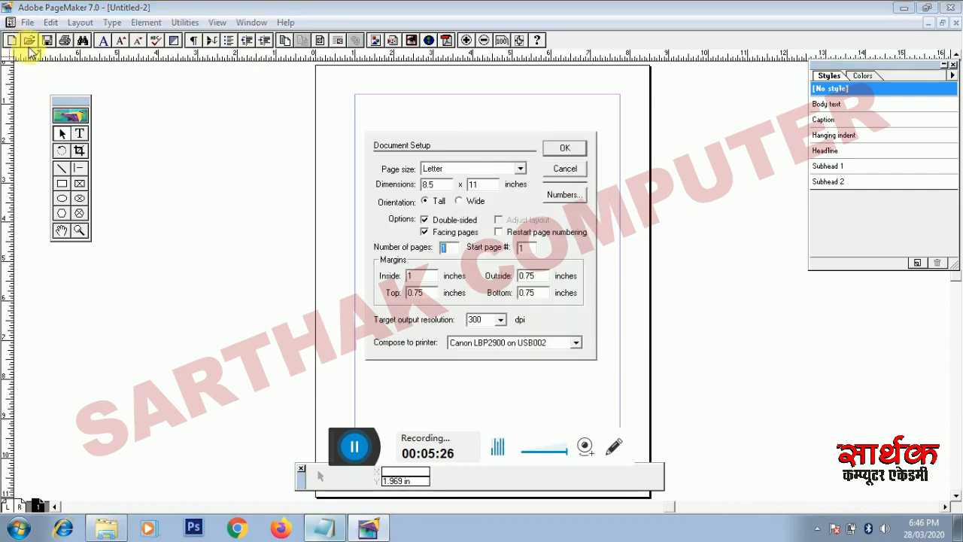
left_click(557, 170)
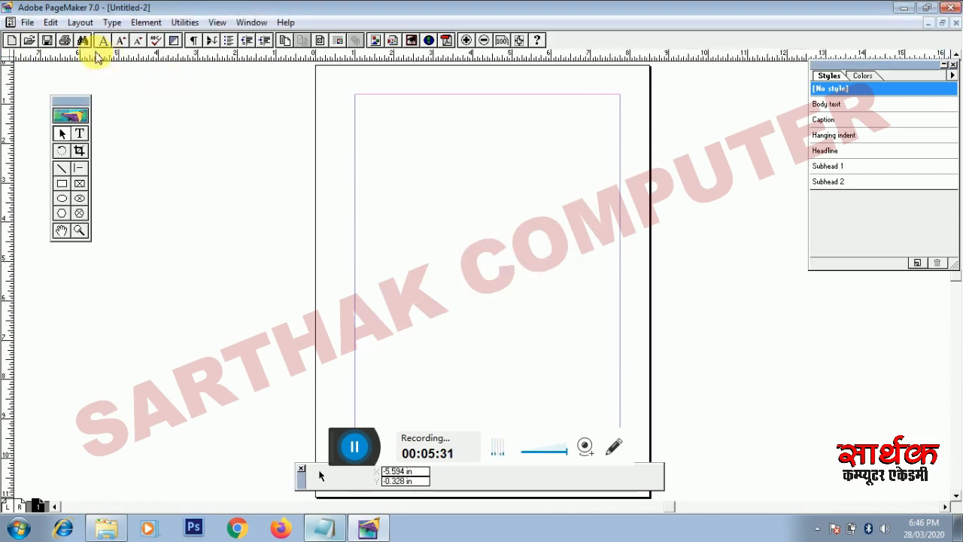
left_click(32, 47)
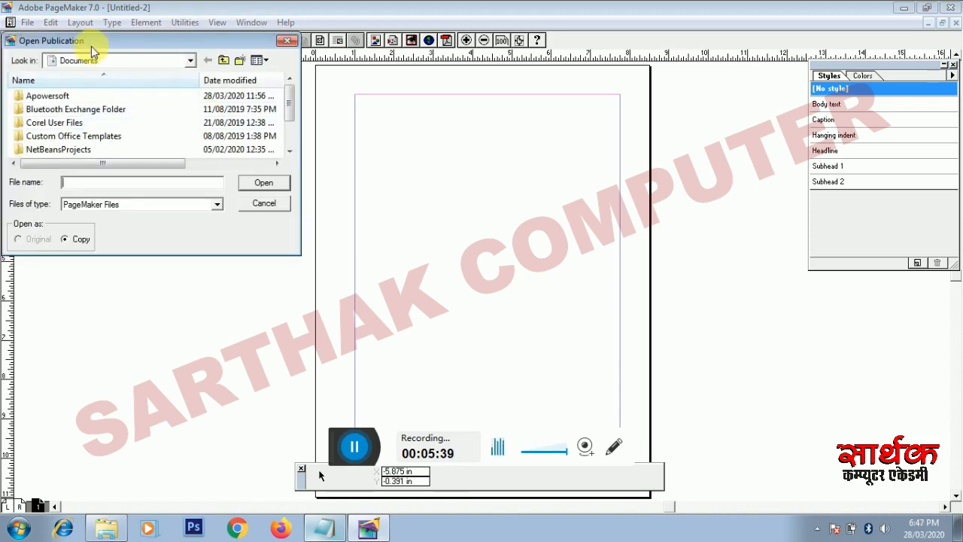
left_click_drag(93, 41, 108, 47)
left_click_drag(289, 139, 323, 142)
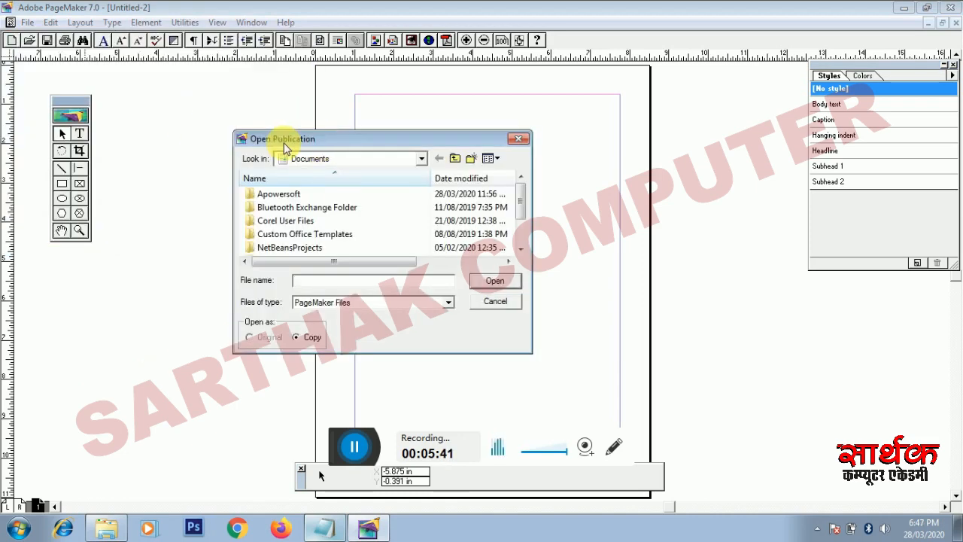
left_click(495, 301)
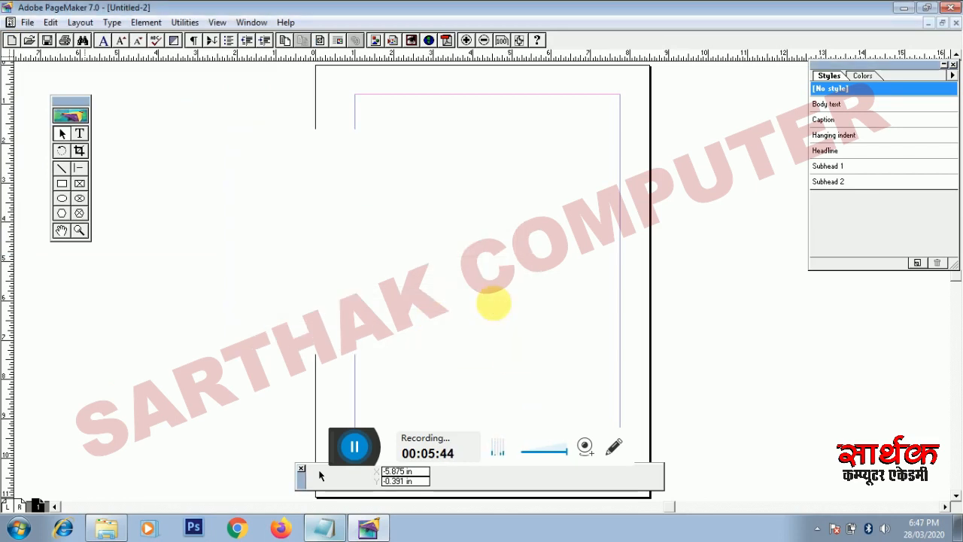
Step: Save the publication to the Desktop under the file name demo, with no additional files copied
left_click(47, 42)
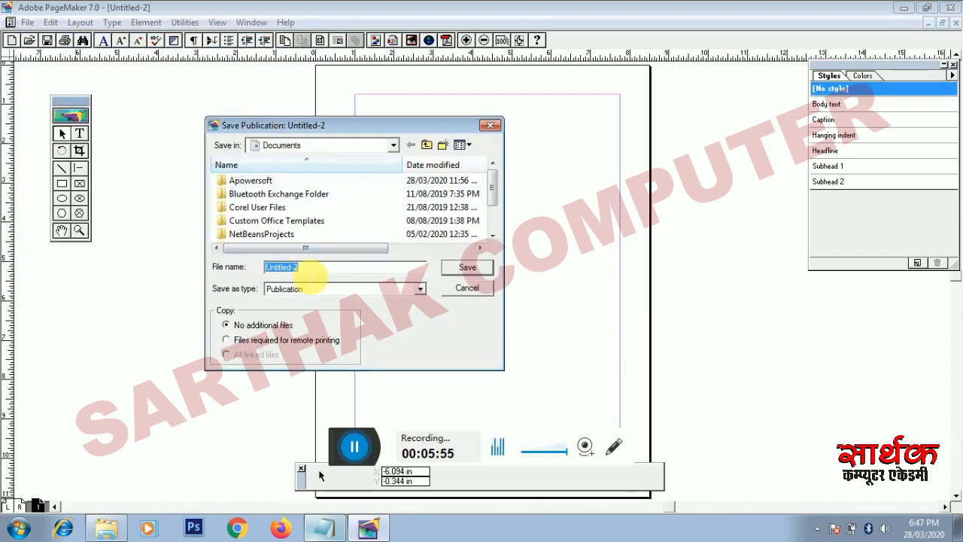
left_click(348, 147)
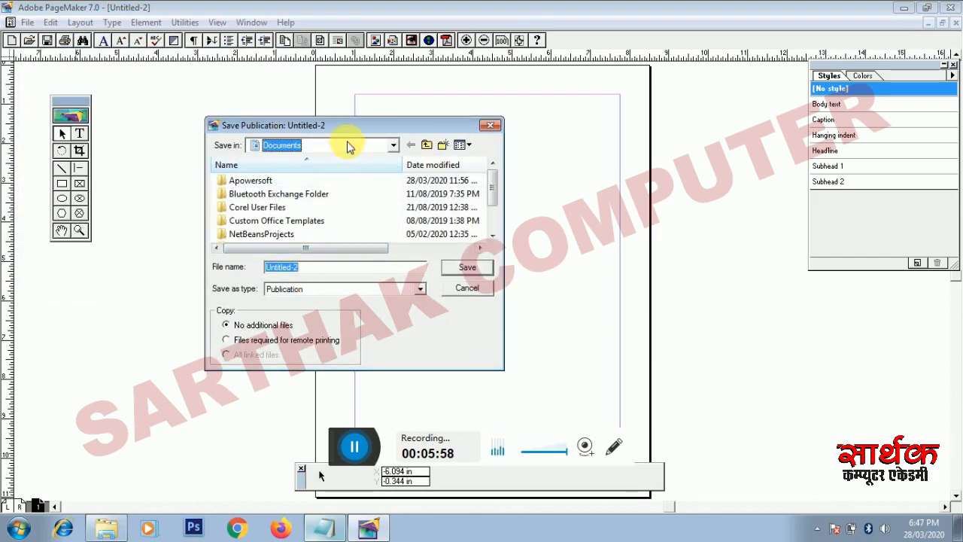
left_click(342, 146)
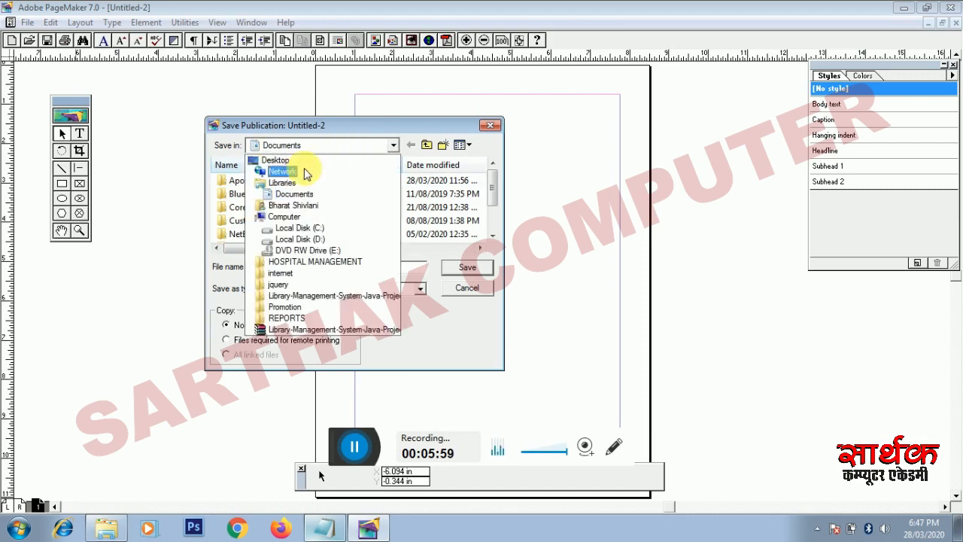
left_click(274, 159)
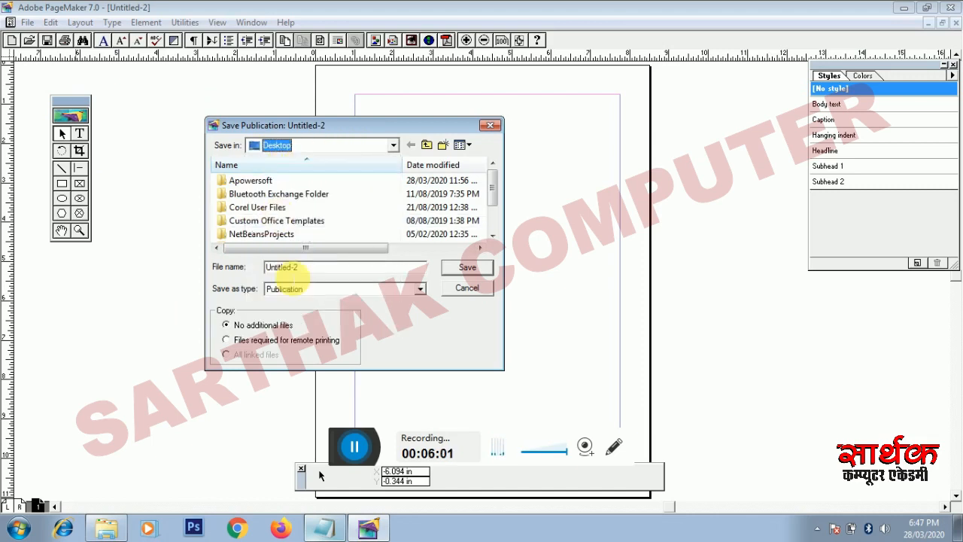
left_click(309, 269)
left_click_drag(308, 269, 253, 263)
type("demo")
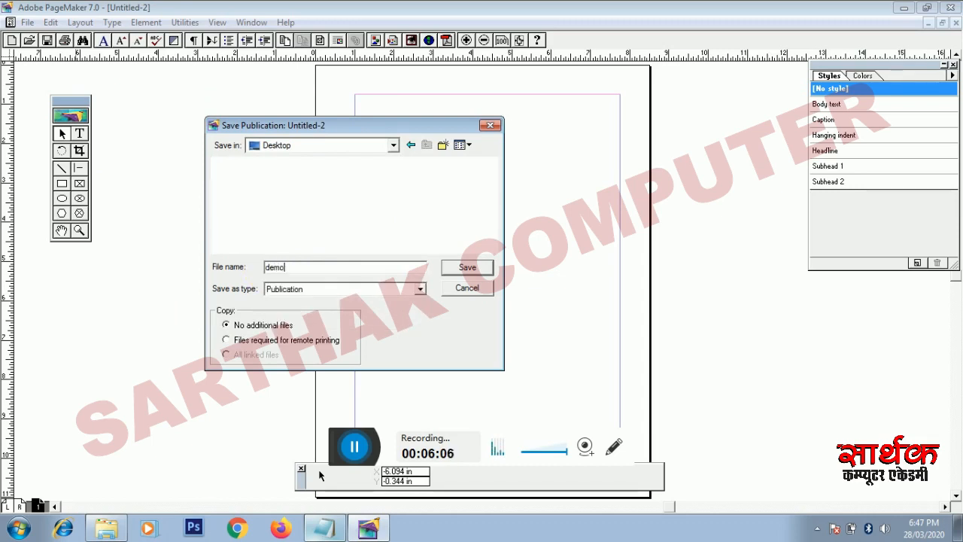
left_click(467, 266)
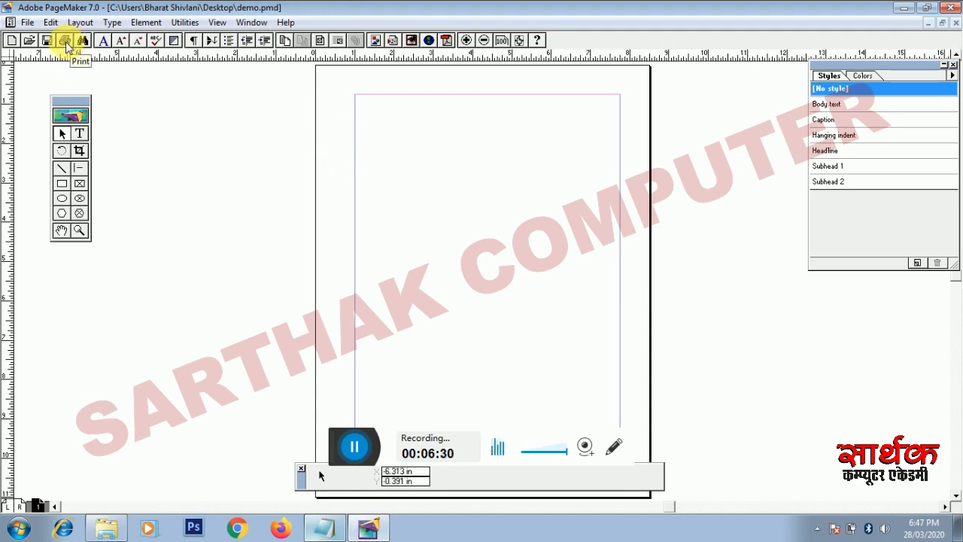
Step: Draw a rectangle about 3.64 in wide and 2.33 in high in the upper half of the page
left_click(63, 183)
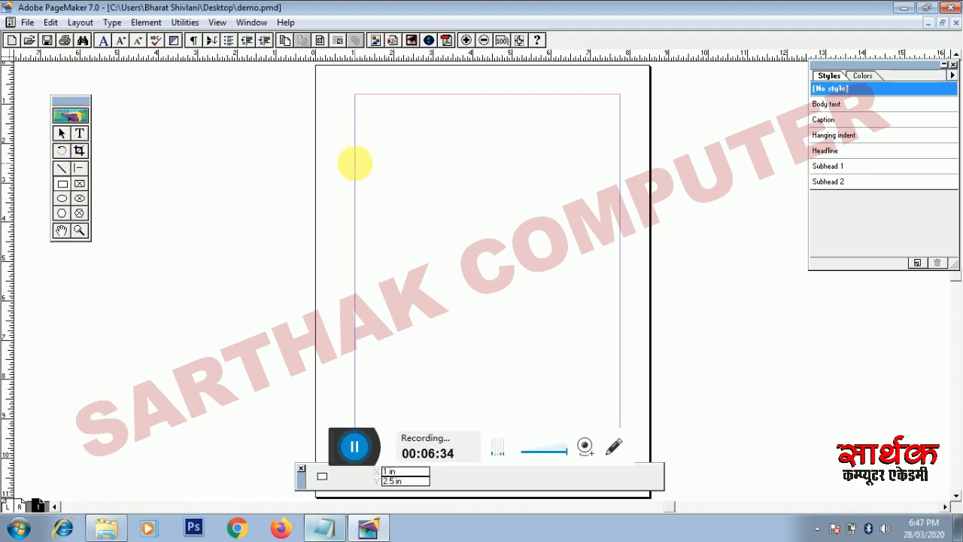
left_click_drag(373, 159, 515, 249)
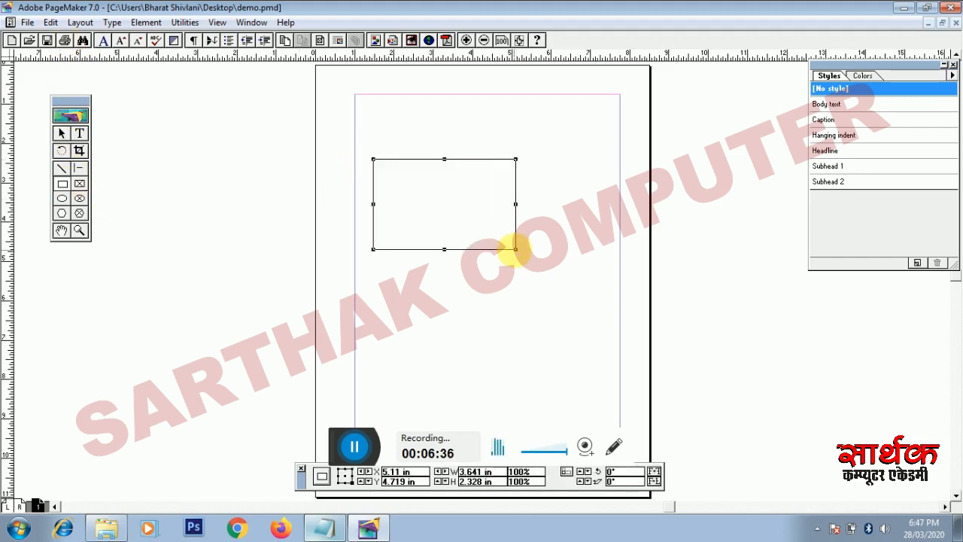
Step: Try setting the document to print 4 copies on the Canon LBP2900, then cancel without printing
left_click(65, 41)
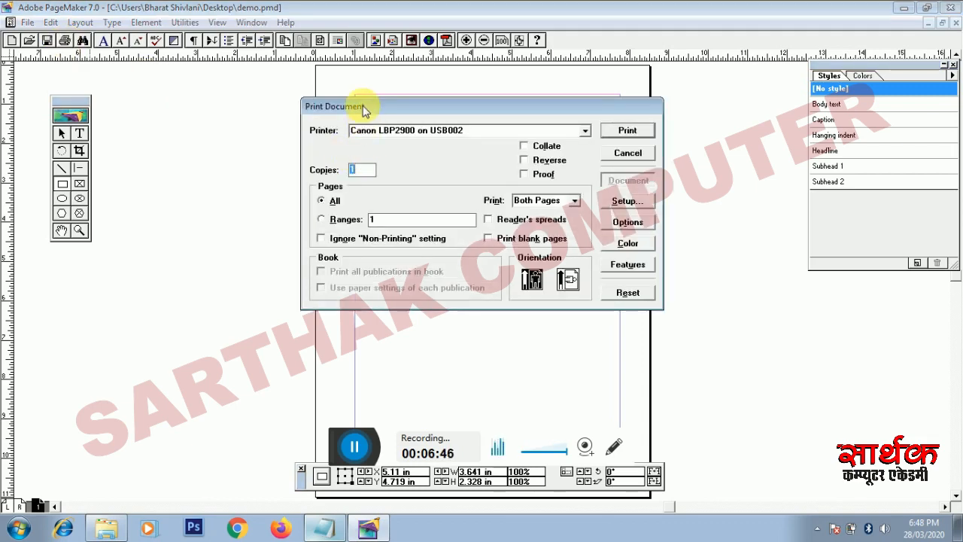
left_click(530, 132)
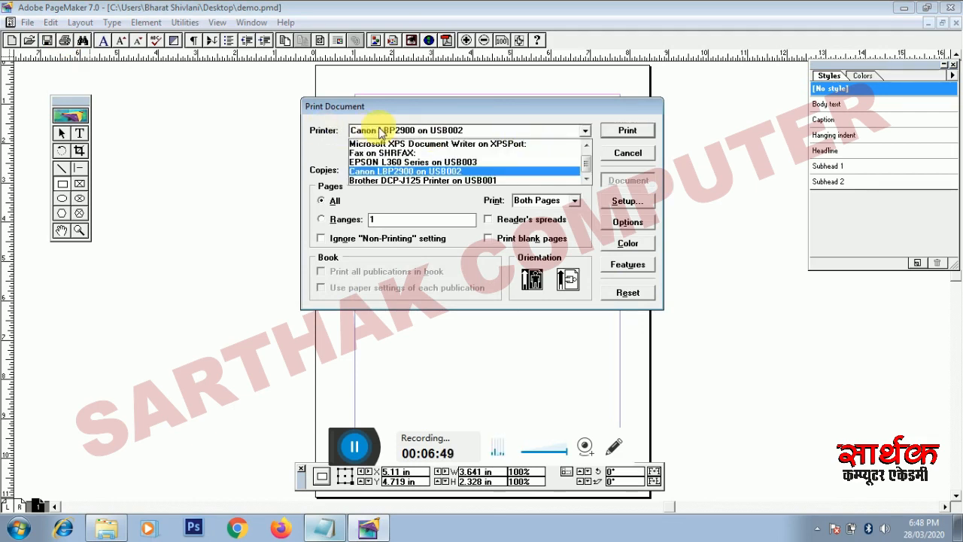
left_click(374, 173)
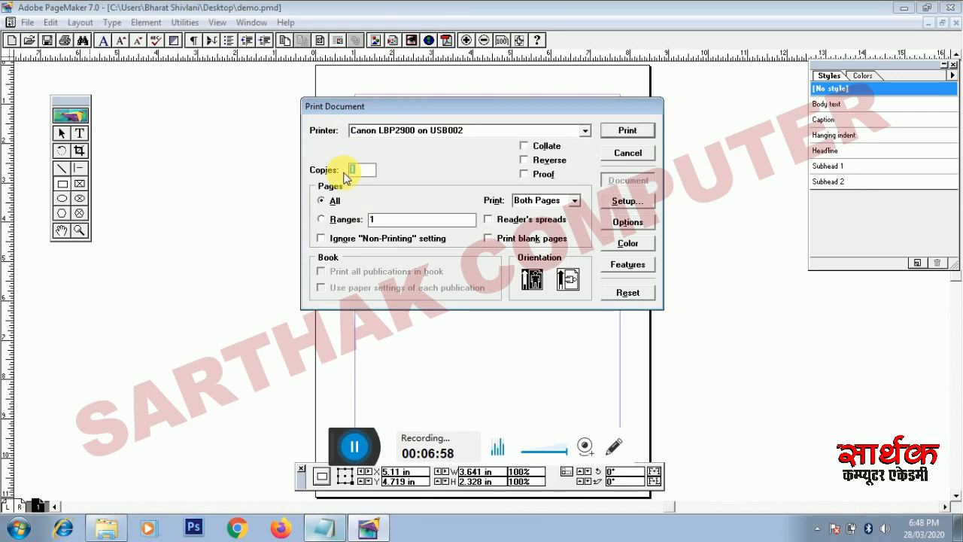
type("4")
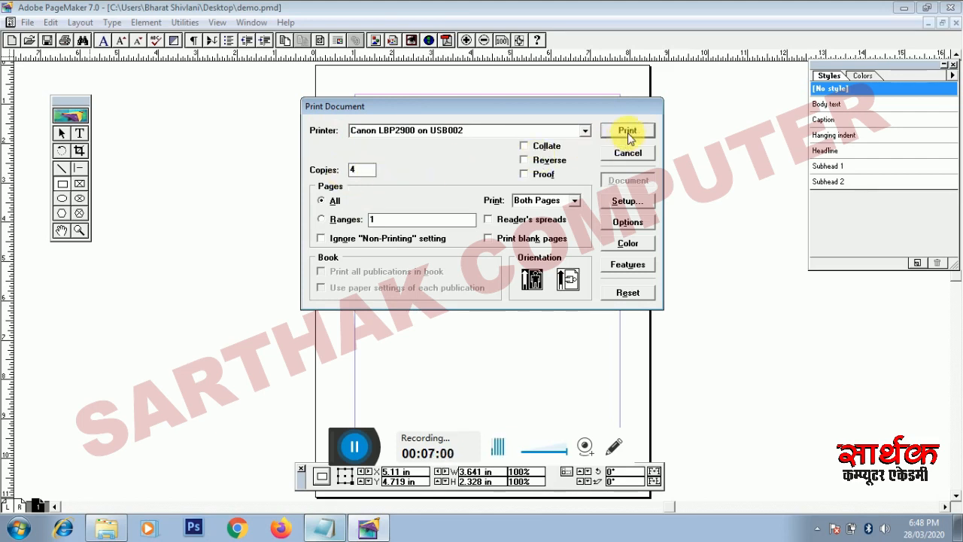
double_click(360, 173)
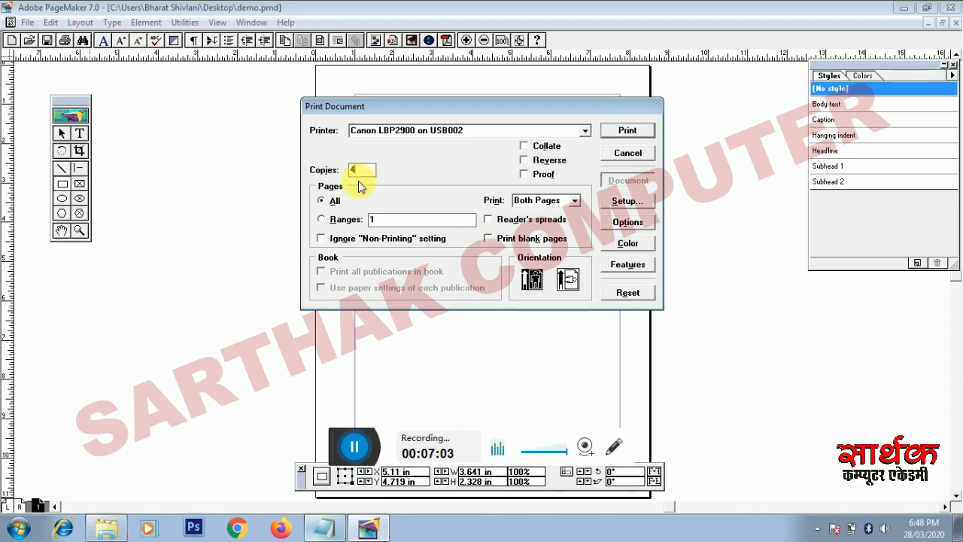
left_click(608, 155)
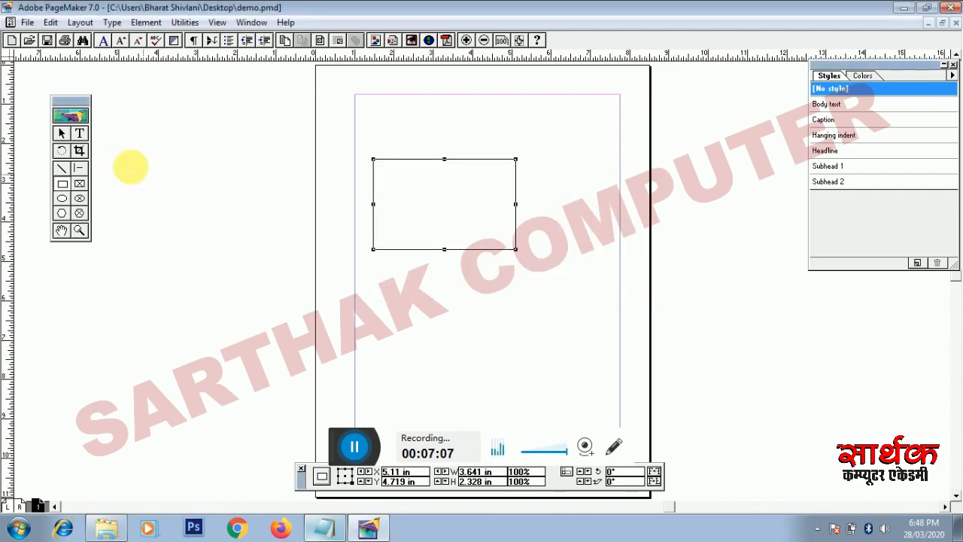
Step: Select the rectangle on the page and delete it
left_click(61, 133)
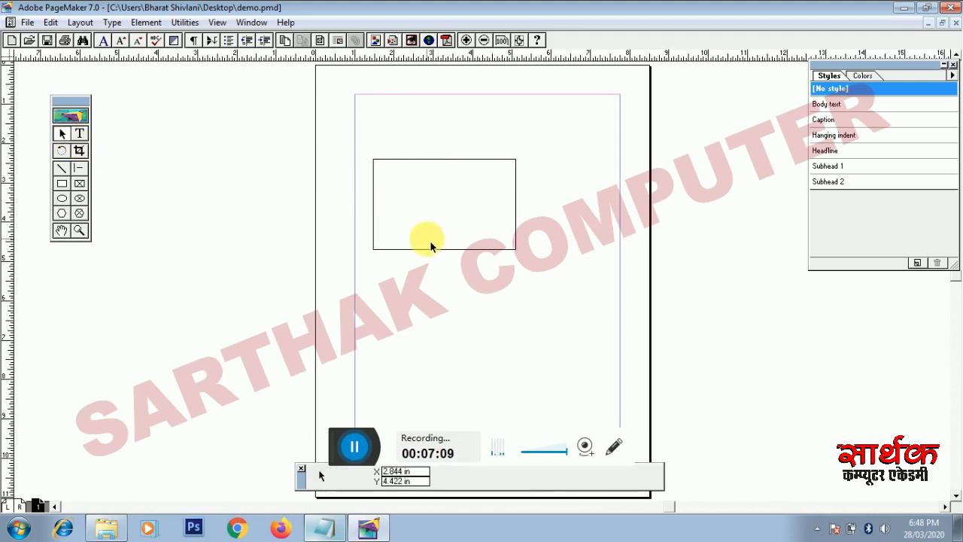
left_click(432, 246)
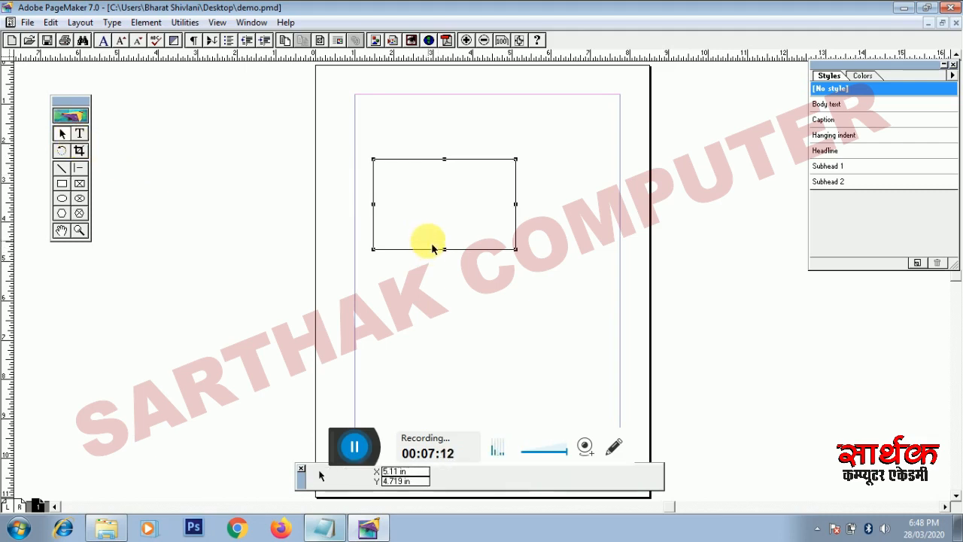
key("Delete")
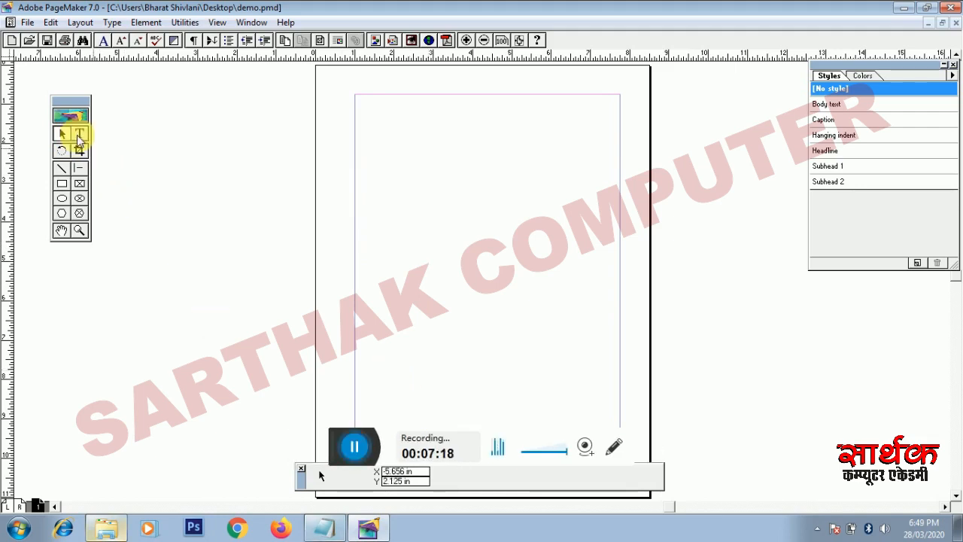
Step: Move the toolbox nearer the page and draw two rectangles, about 2.92 by 1.83 in and, below it, about 4.34 by 2.41 in
left_click_drag(73, 105, 142, 127)
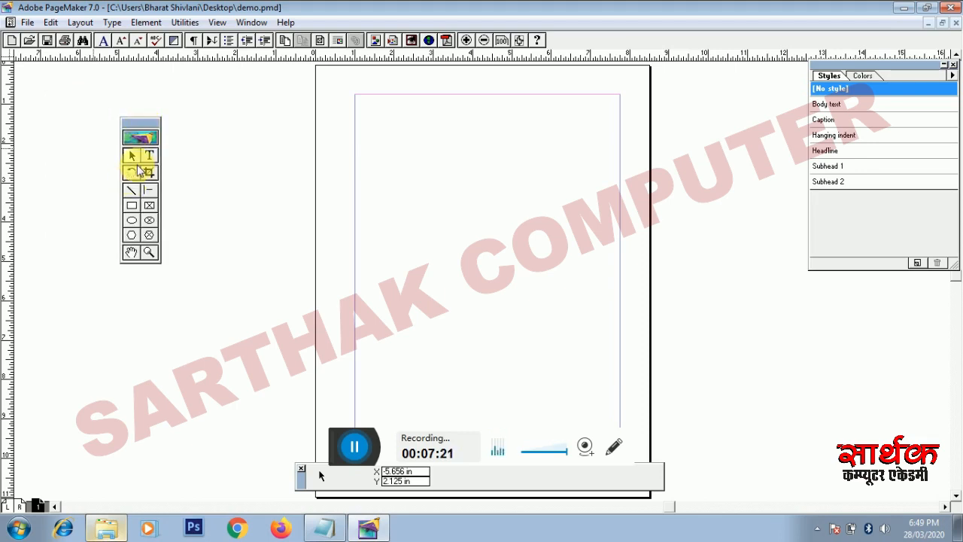
left_click(132, 210)
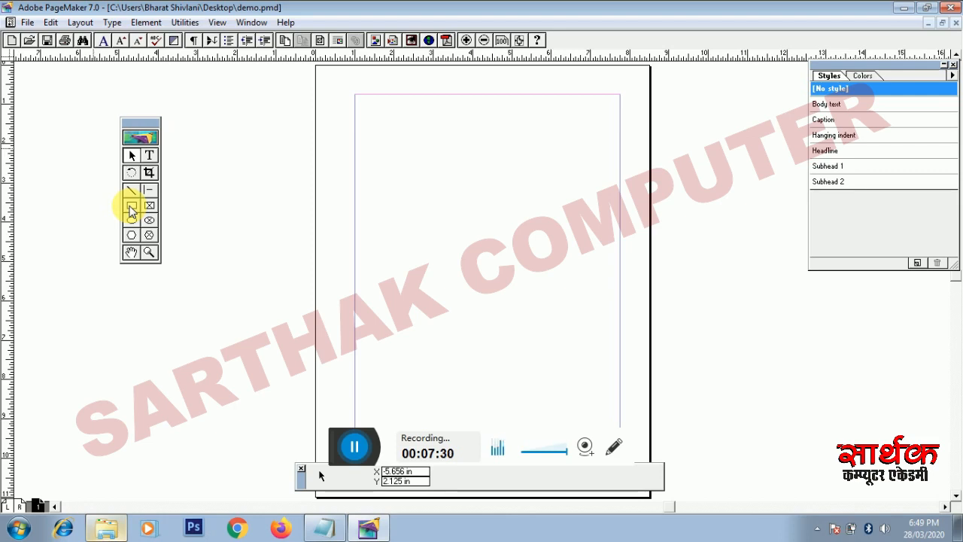
left_click(132, 211)
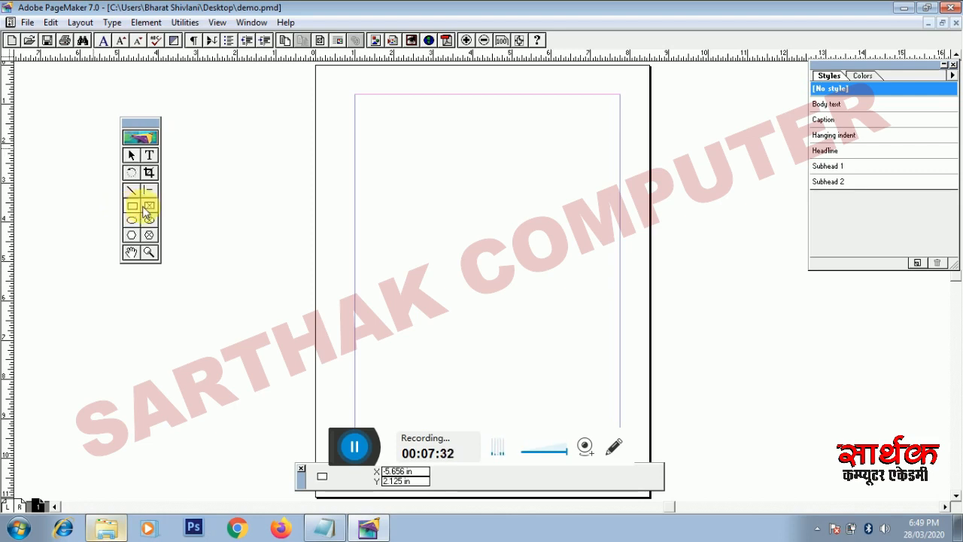
left_click_drag(382, 197, 496, 267)
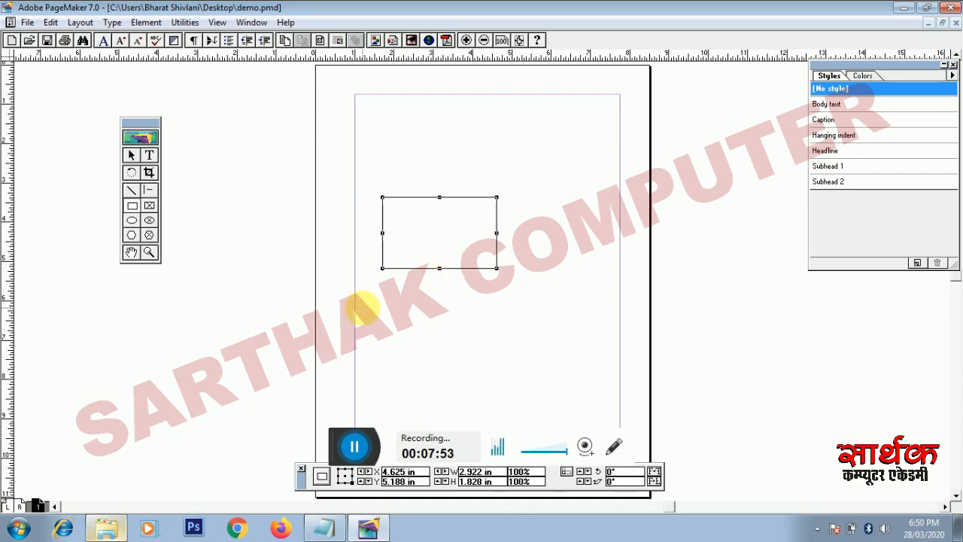
left_click_drag(373, 302, 541, 394)
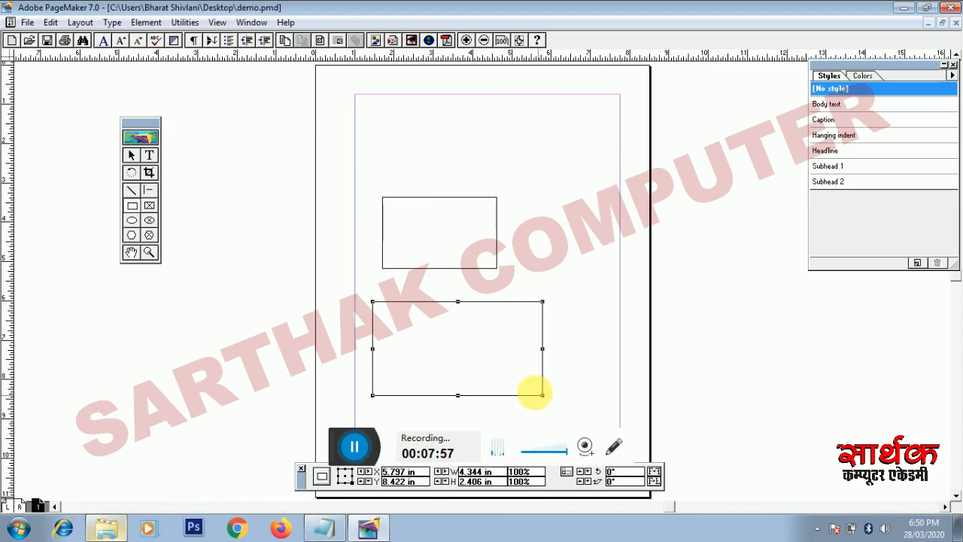
Step: Draw a circle above the upper rectangle and an ellipse about 3.77 by 1.61 in across the page's right edge
left_click(132, 220)
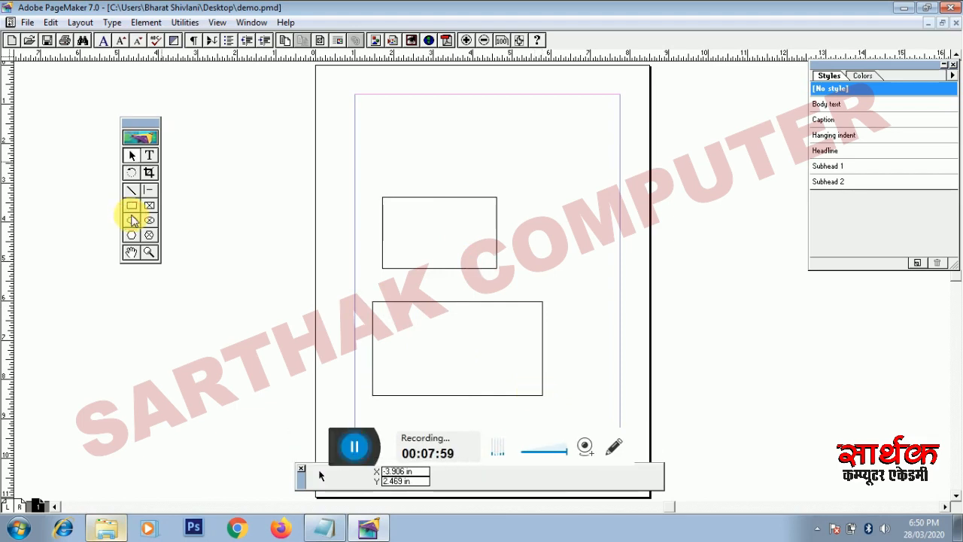
left_click(133, 221)
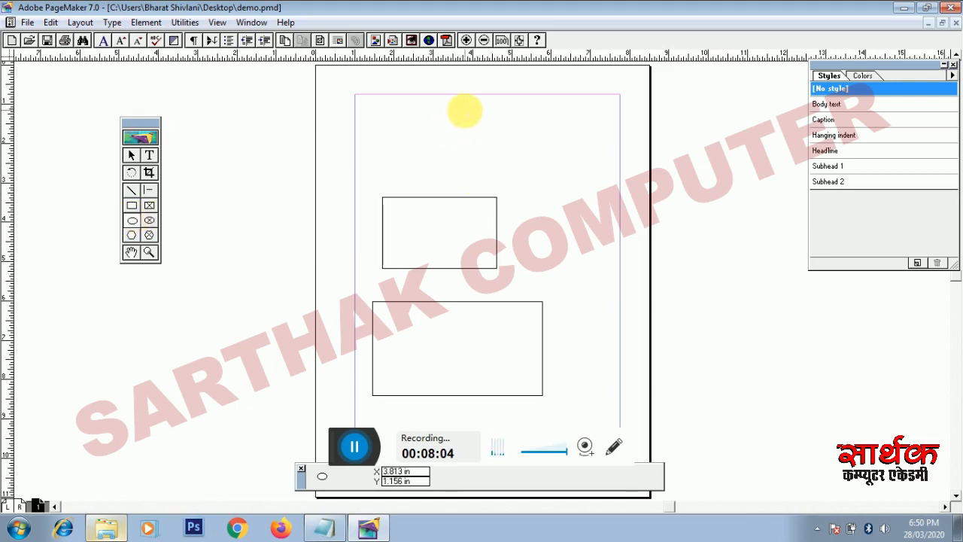
left_click_drag(465, 111, 692, 291)
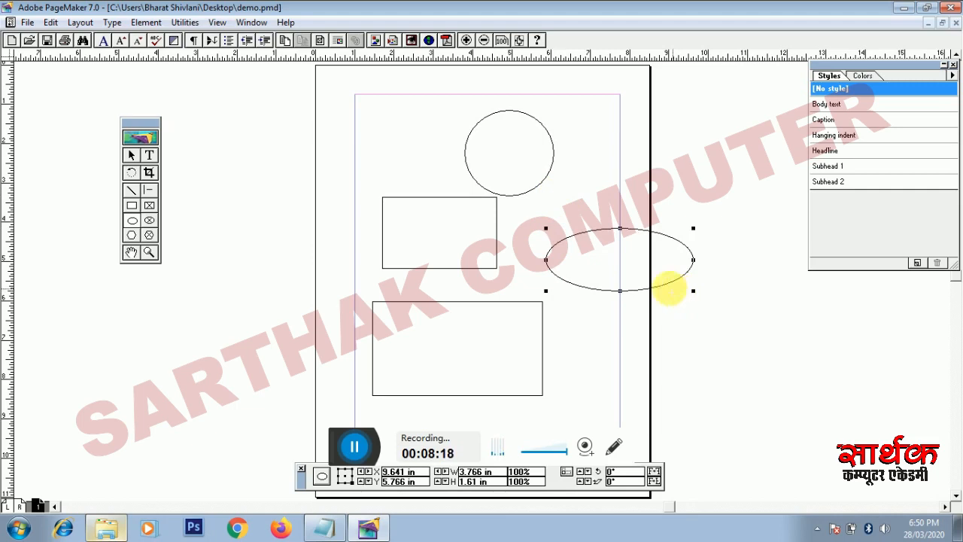
Step: Draw a hexagon about 3.64 in wide and 2.98 in high on the pasteboard left of the page
left_click(132, 235)
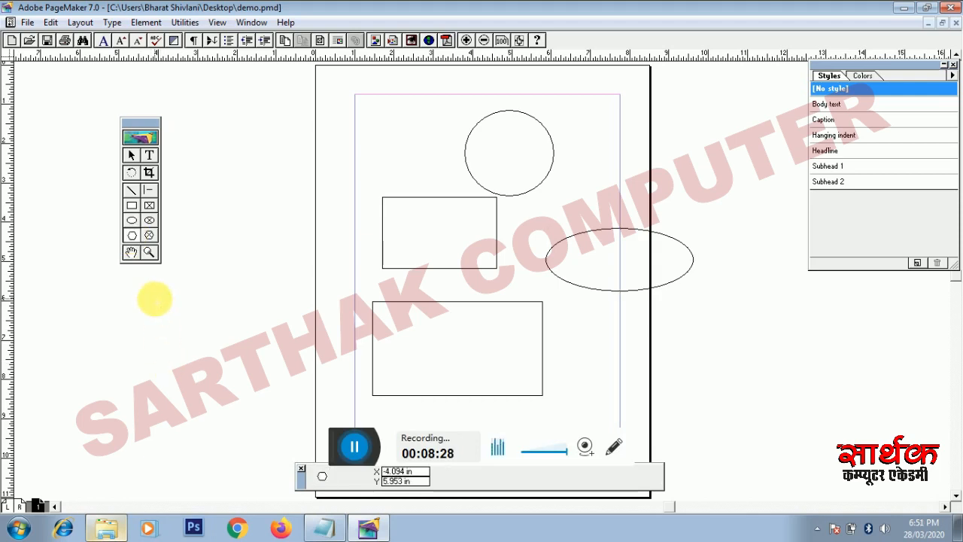
mouse_move(155, 299)
left_mouse_down()
mouse_move(275, 413)
mouse_move(298, 416)
left_mouse_up()
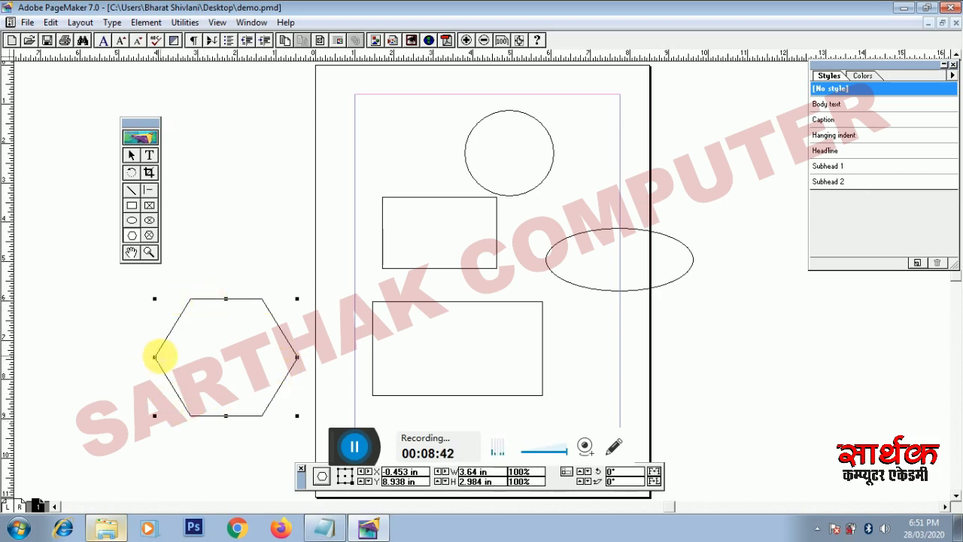
key("alt+p")
key("alt+p")
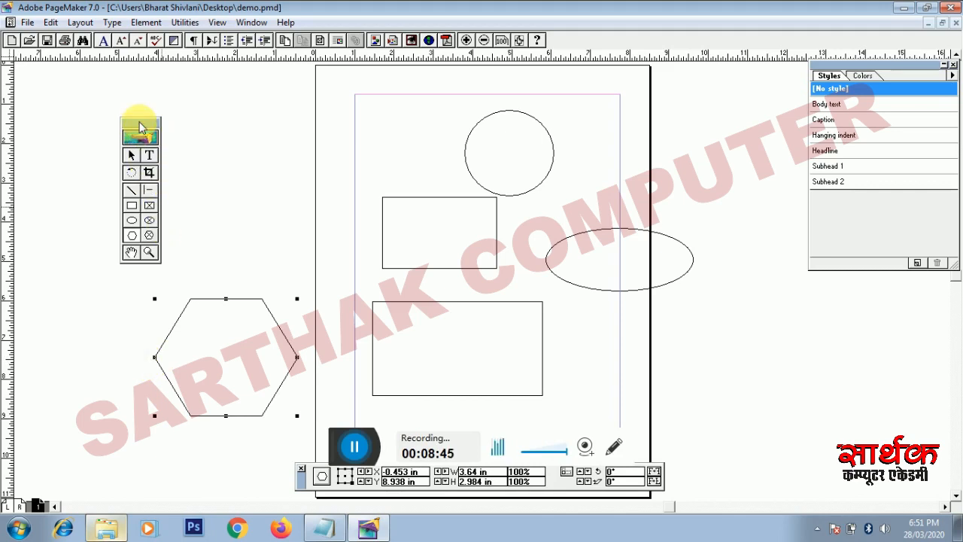
Step: Set the hexagon on the pasteboard to 10 sides, with the star inset left at 0%, and deselect it
left_click(143, 22)
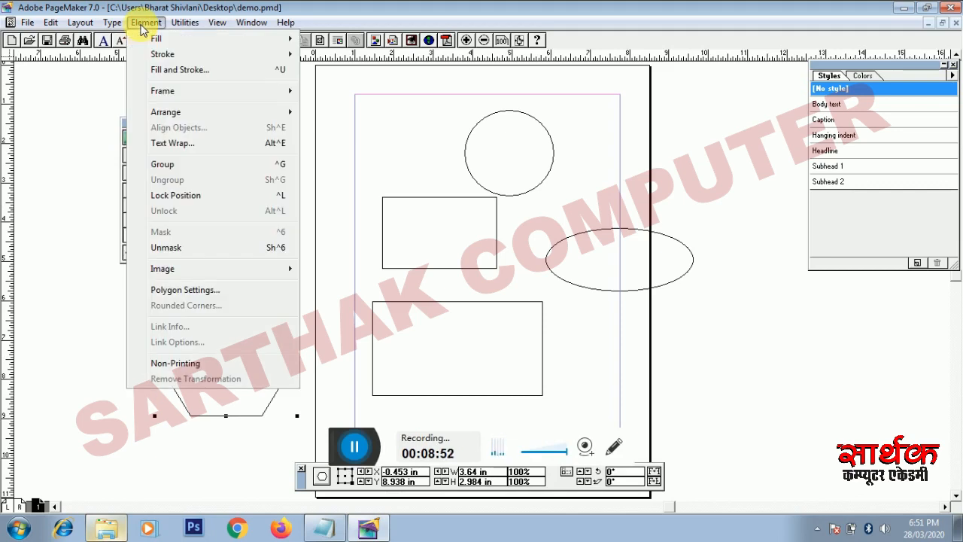
left_click(143, 27)
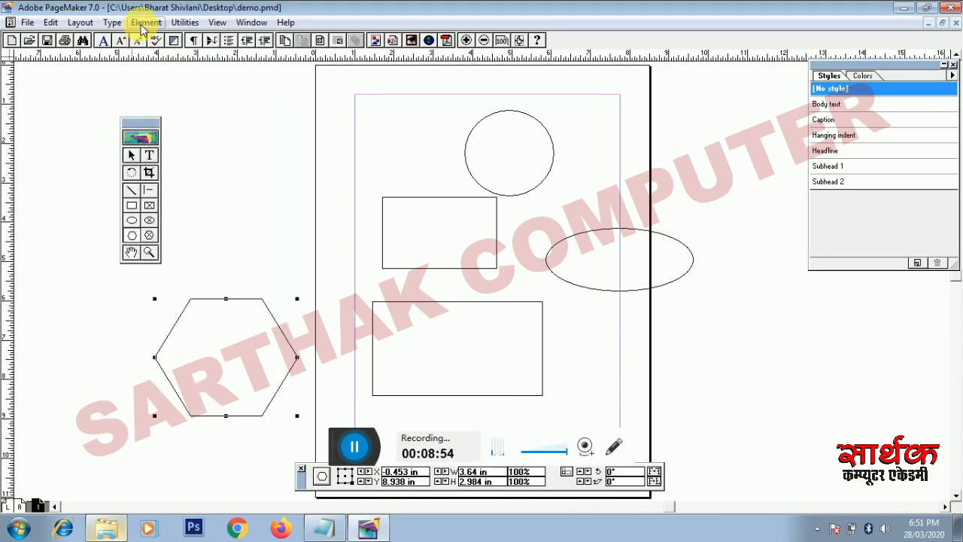
left_click(143, 24)
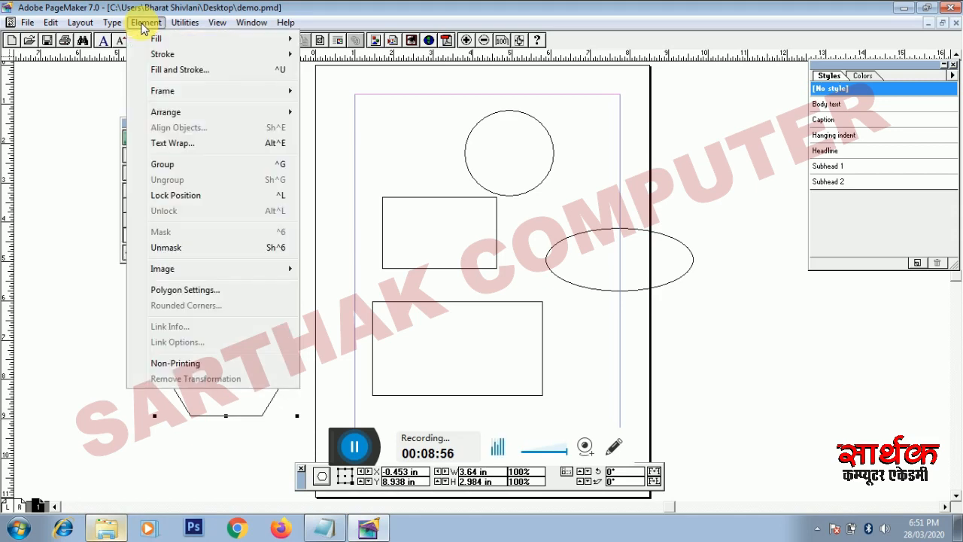
left_click(188, 298)
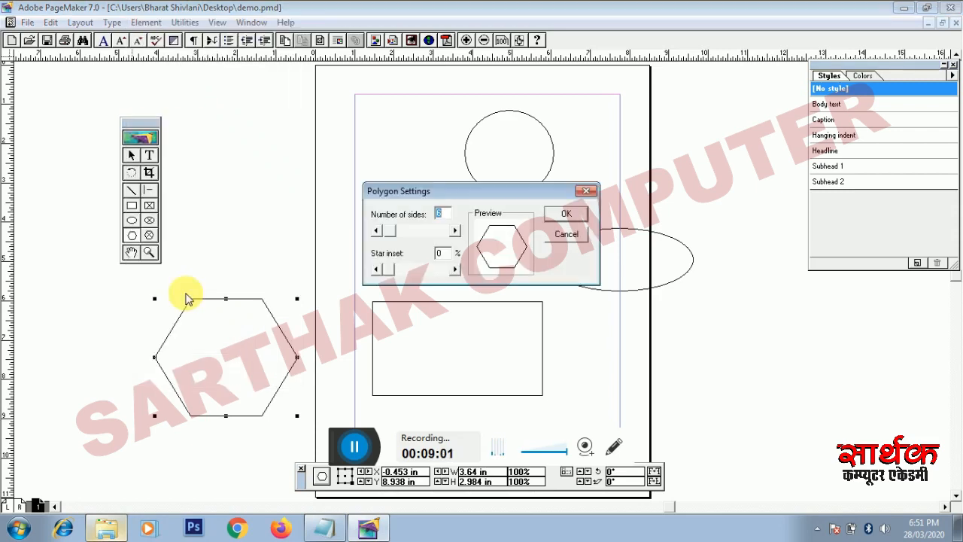
left_click_drag(372, 190, 194, 180)
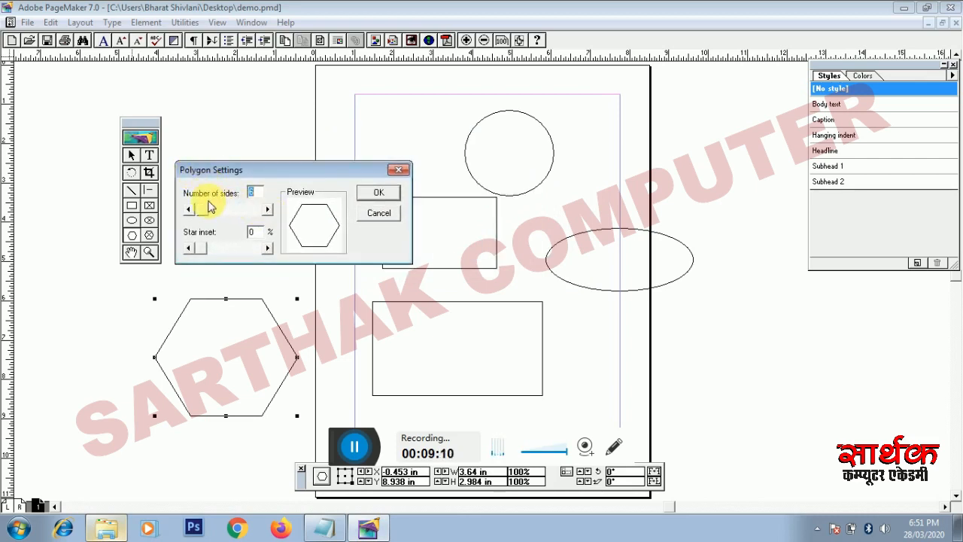
left_click(267, 210)
left_click(267, 210)
left_click(267, 210)
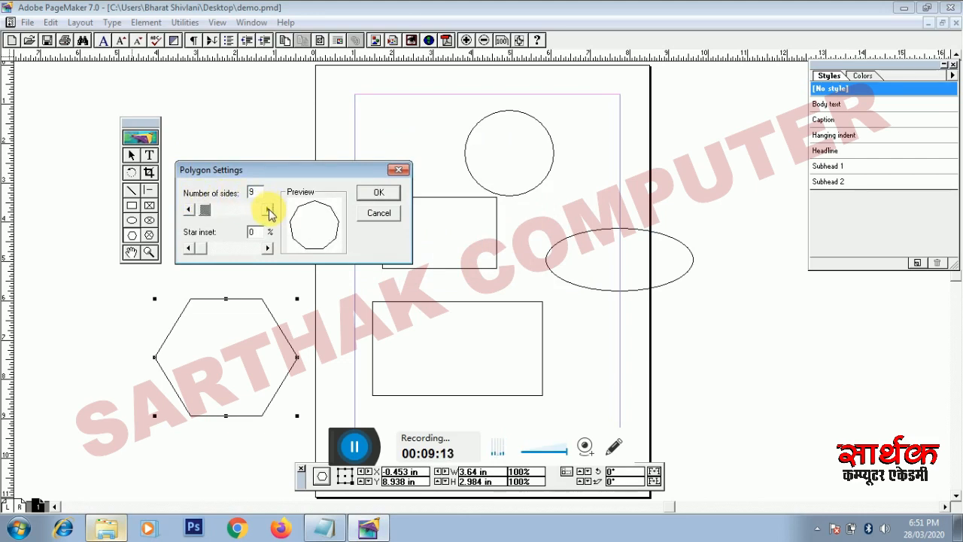
left_click(267, 210)
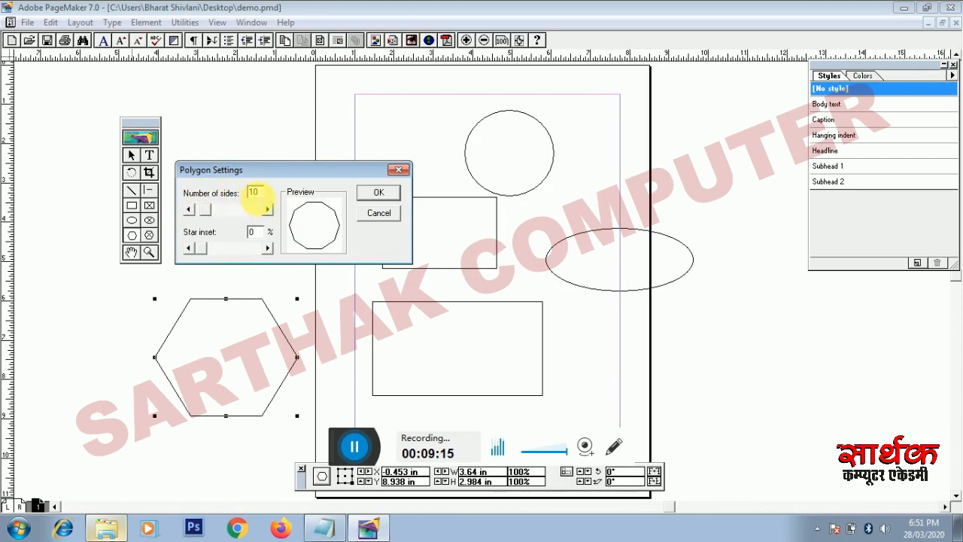
left_click(371, 193)
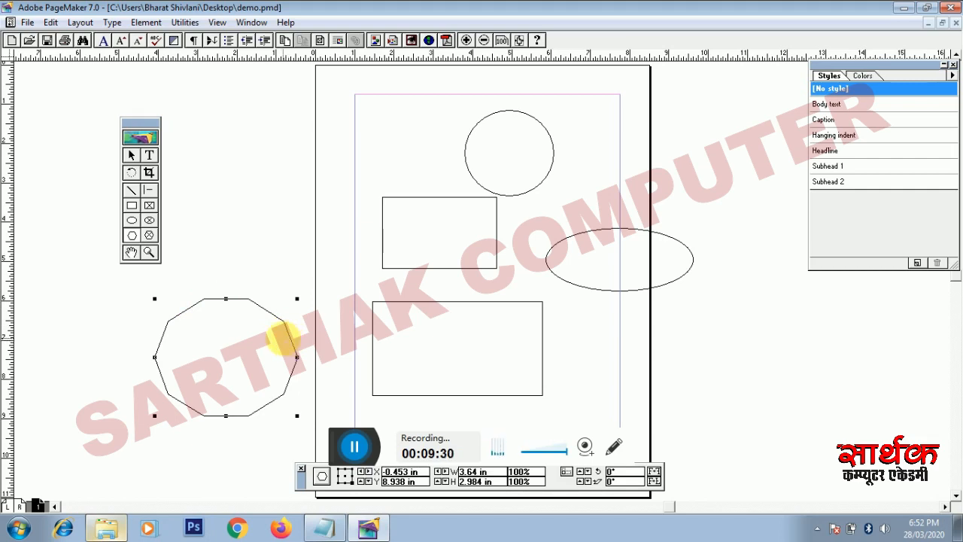
left_click(285, 339)
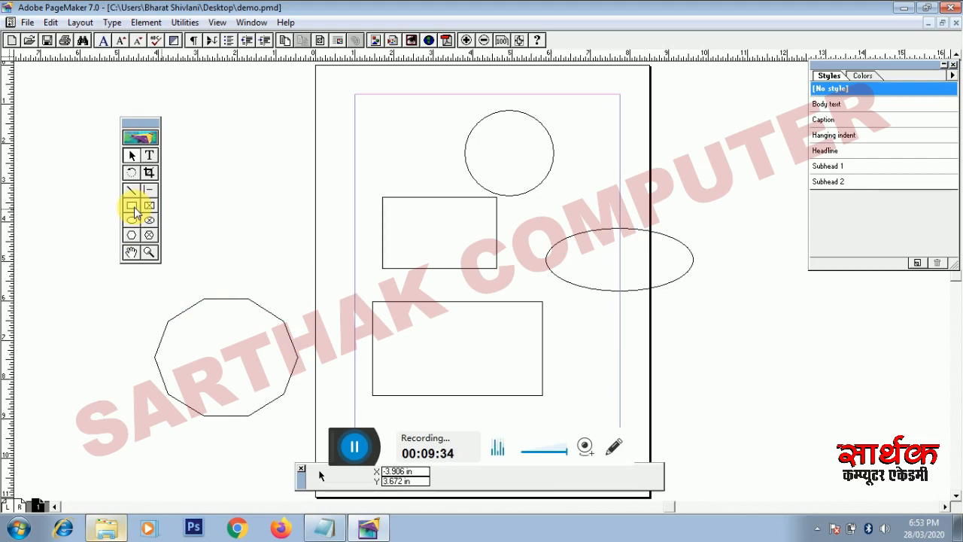
Step: Draw a rectangular frame about 3.53 by 2.03 in beside the toolbox, overlapping the page's left edge
left_click(131, 220)
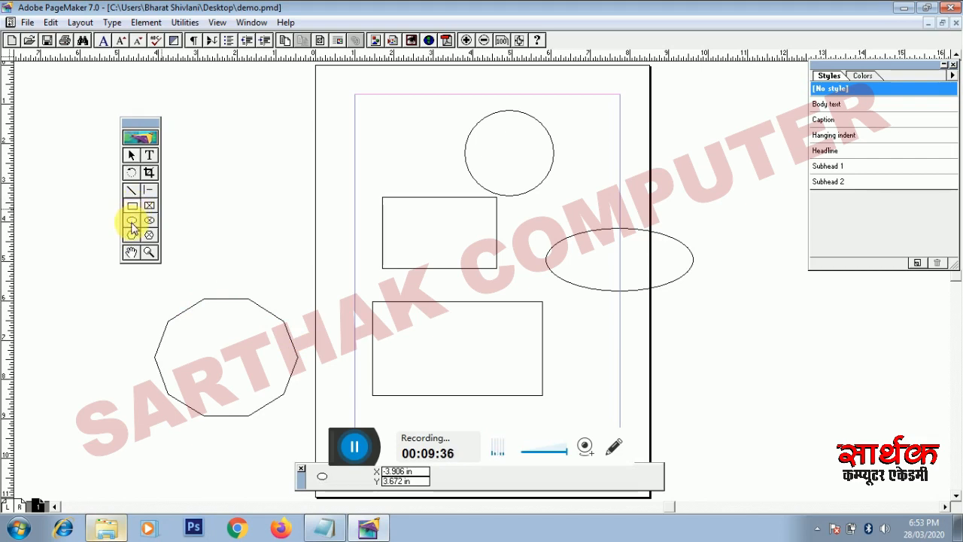
left_click(132, 235)
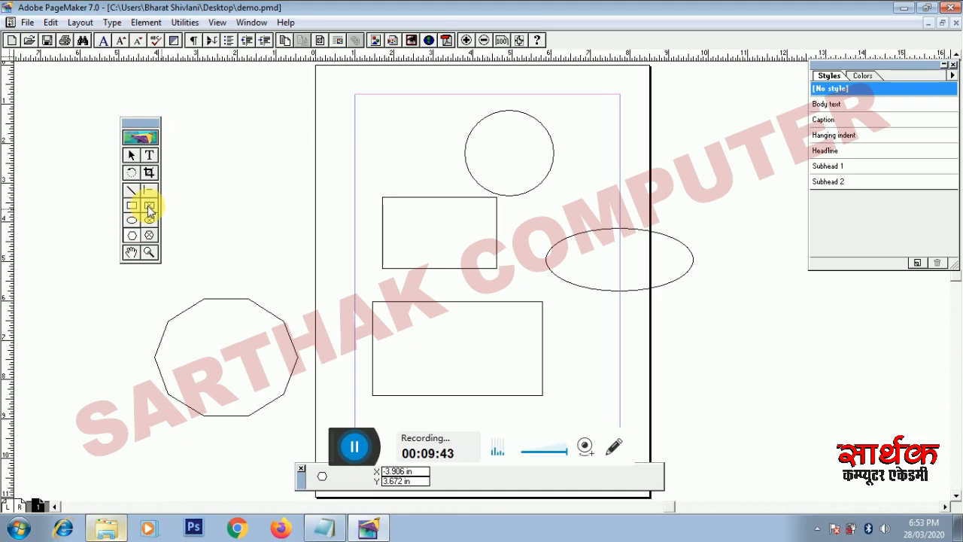
left_click(149, 206)
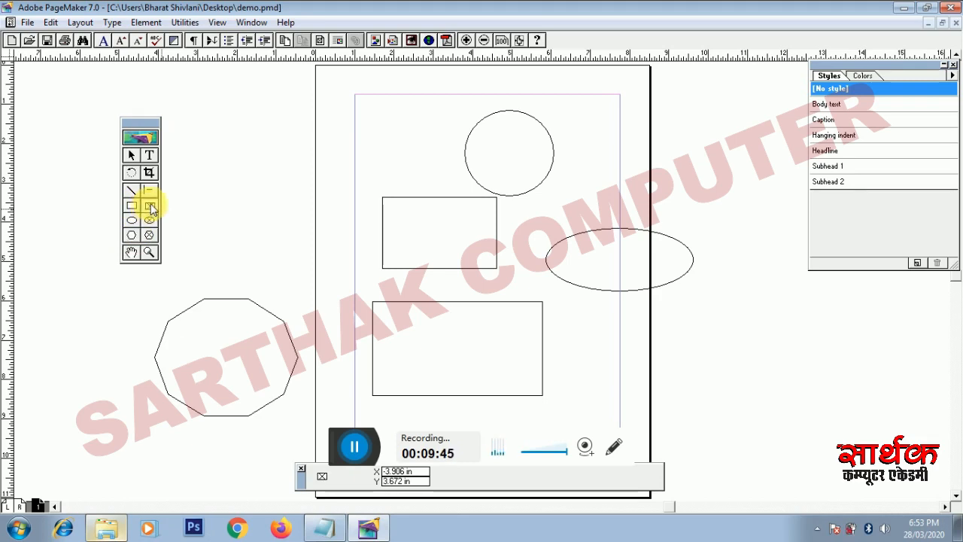
left_click_drag(195, 130, 332, 208)
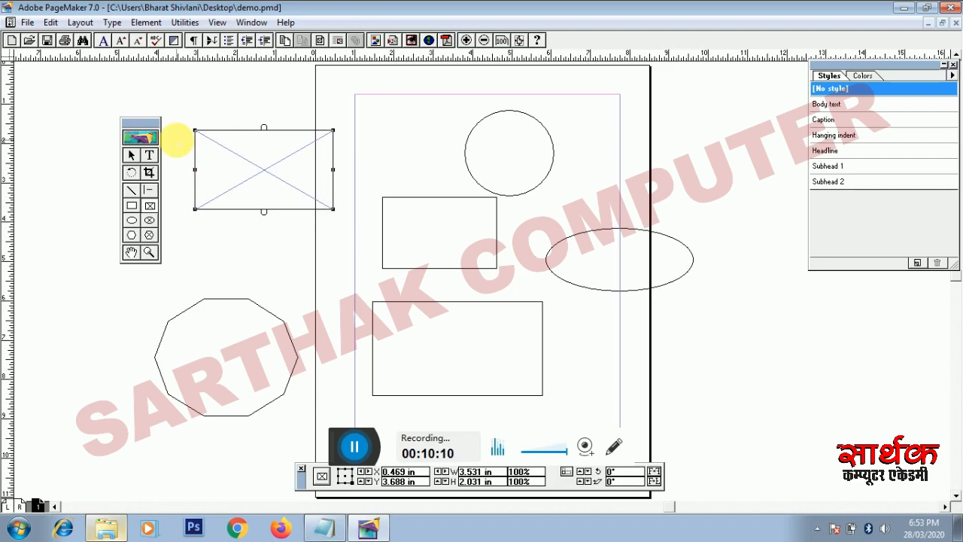
Step: Move the Control palette below the ten-sided polygon and set the size for new text to 30
left_click(149, 156)
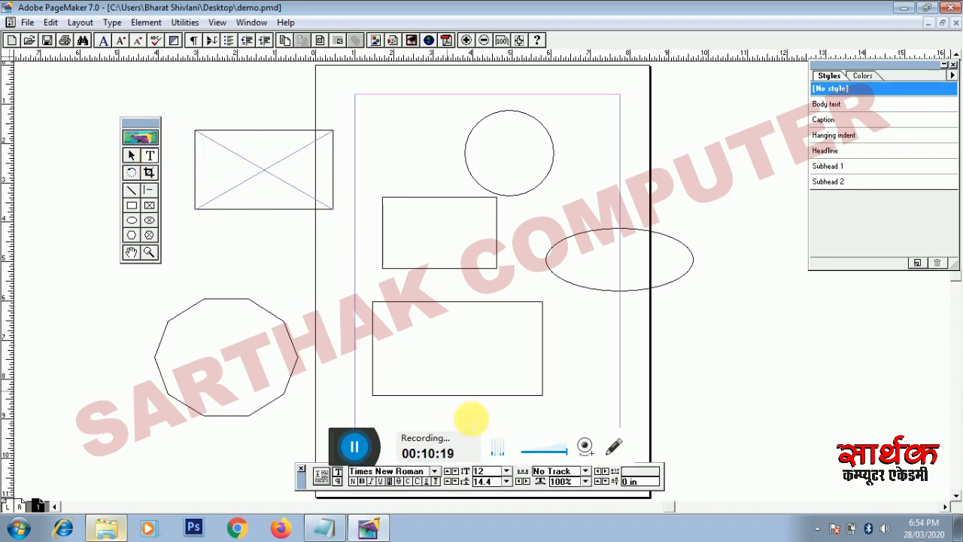
left_click_drag(299, 478, 35, 477)
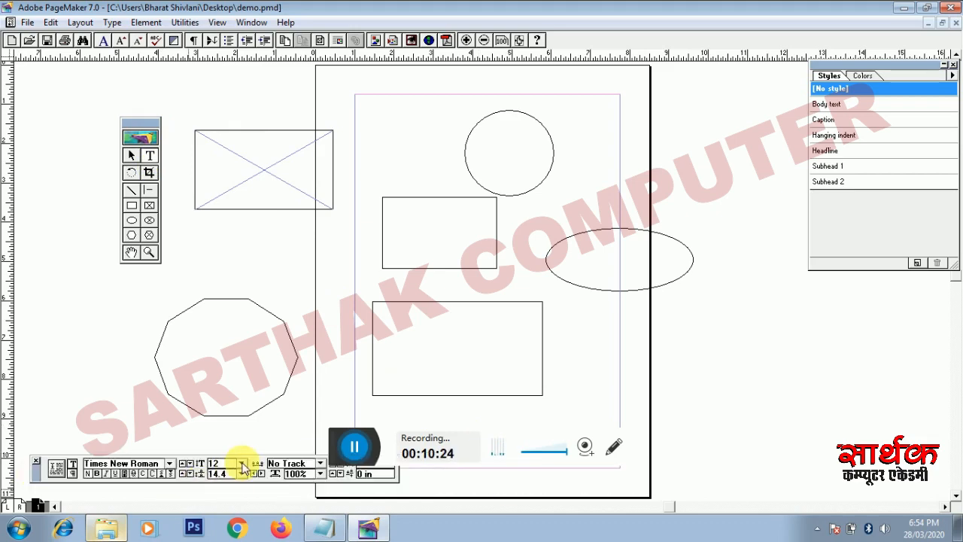
left_click(241, 463)
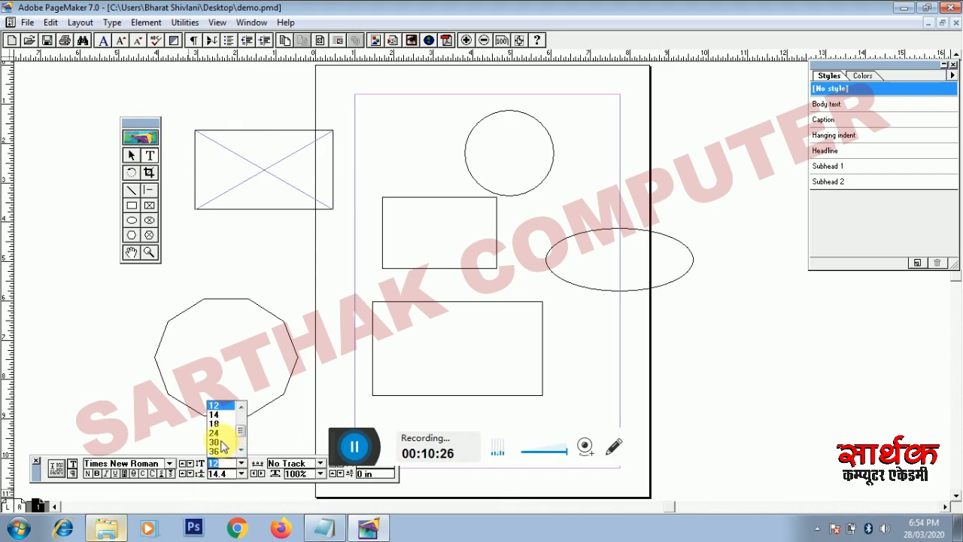
left_click(221, 442)
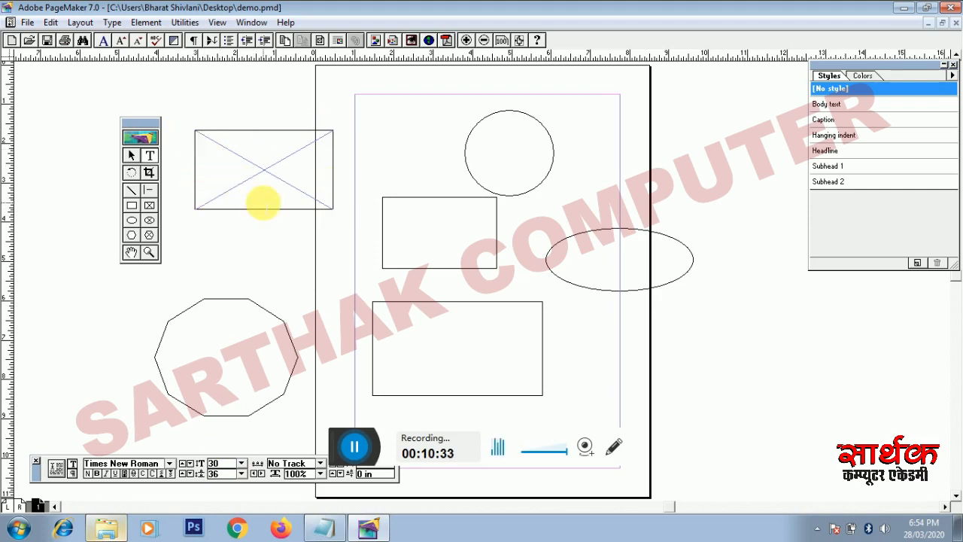
Step: Fill the rectangular frame with a sentence beginning "This is the content which only for the"
left_click(263, 201)
type("T")
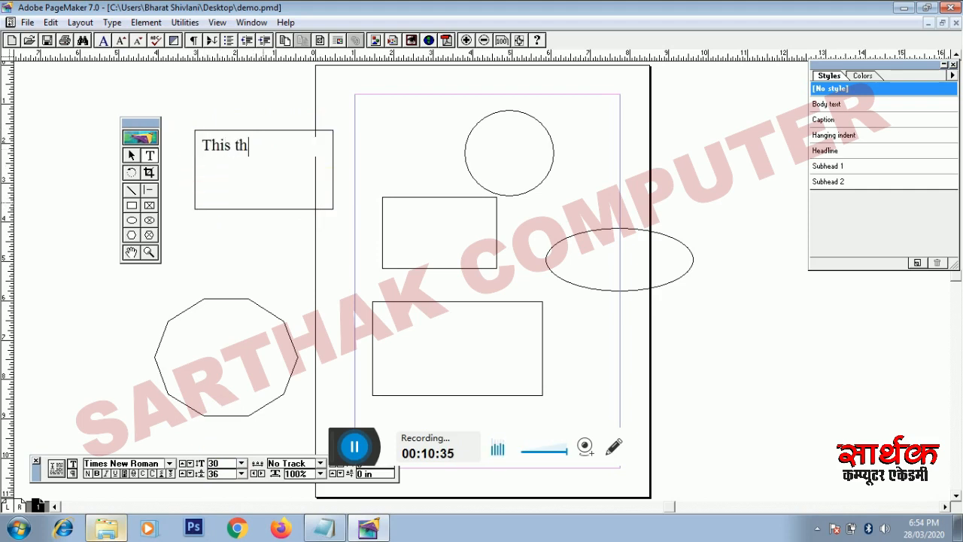
type("his is the content whi")
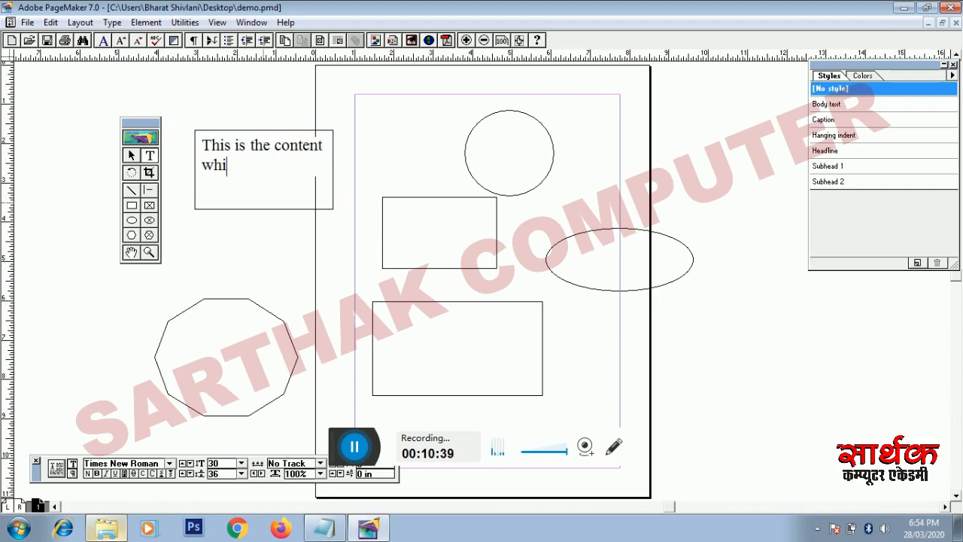
type("s")
key("BackSpace")
type("ch only for the")
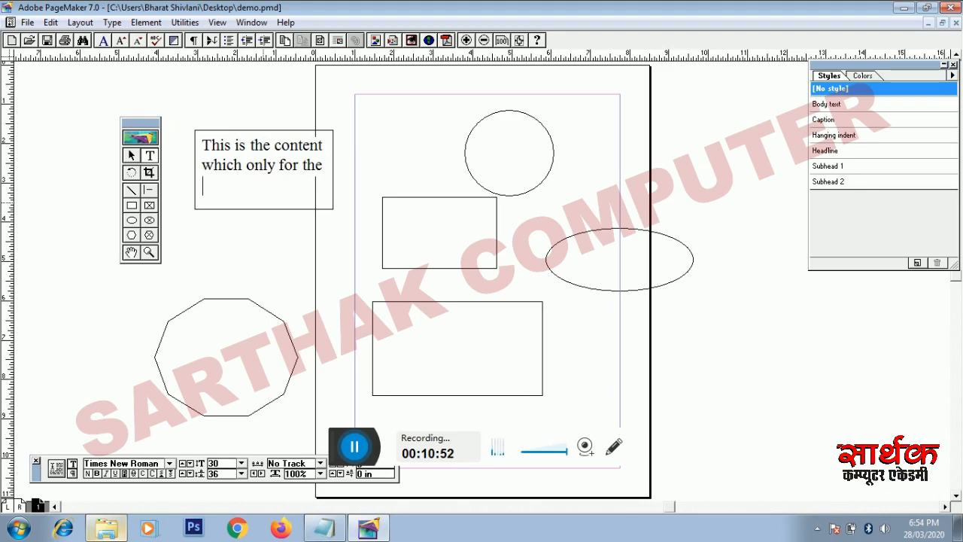
type("ting purpos")
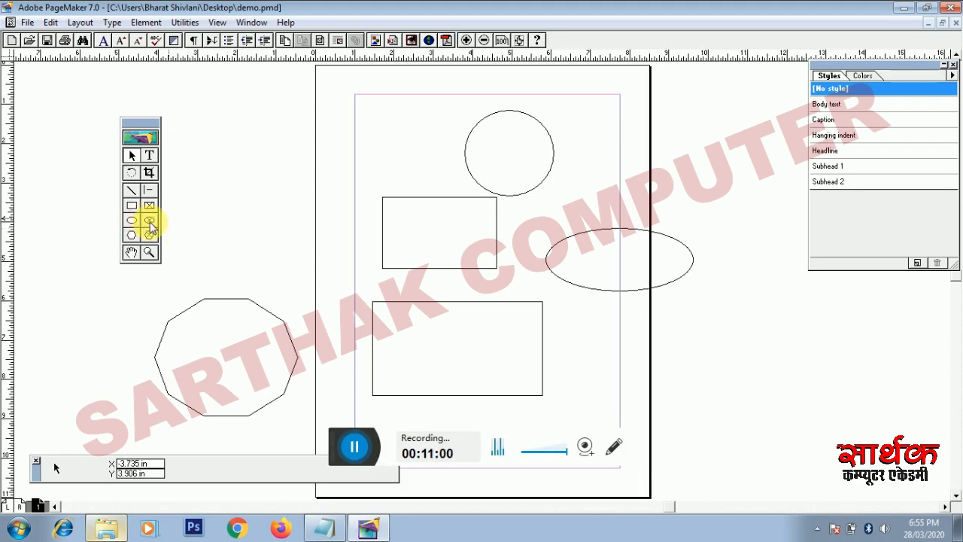
Step: Draw an elliptical frame about 2.8 by 1.7 in beside the toolbox and enter the text "Circular Frame Tool" in it
left_click(149, 221)
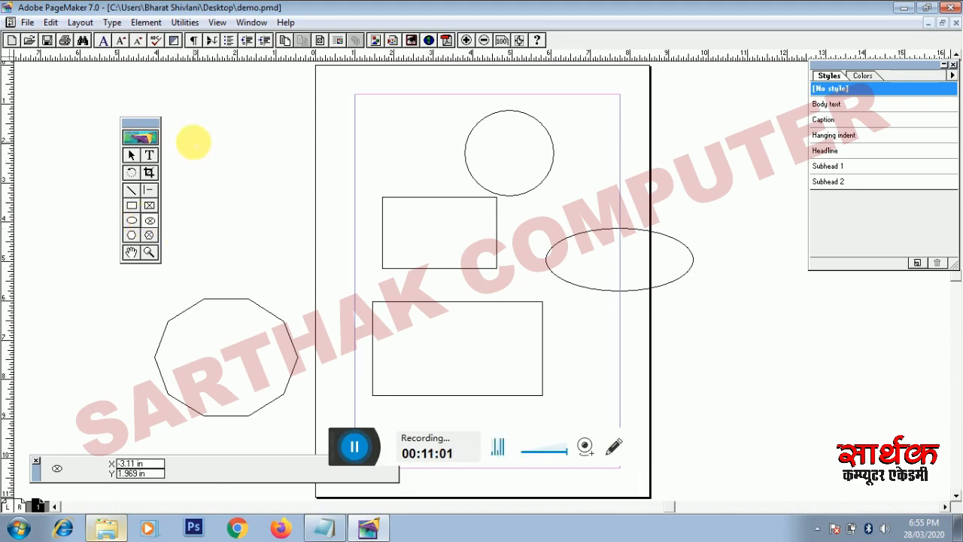
left_click_drag(194, 141, 302, 209)
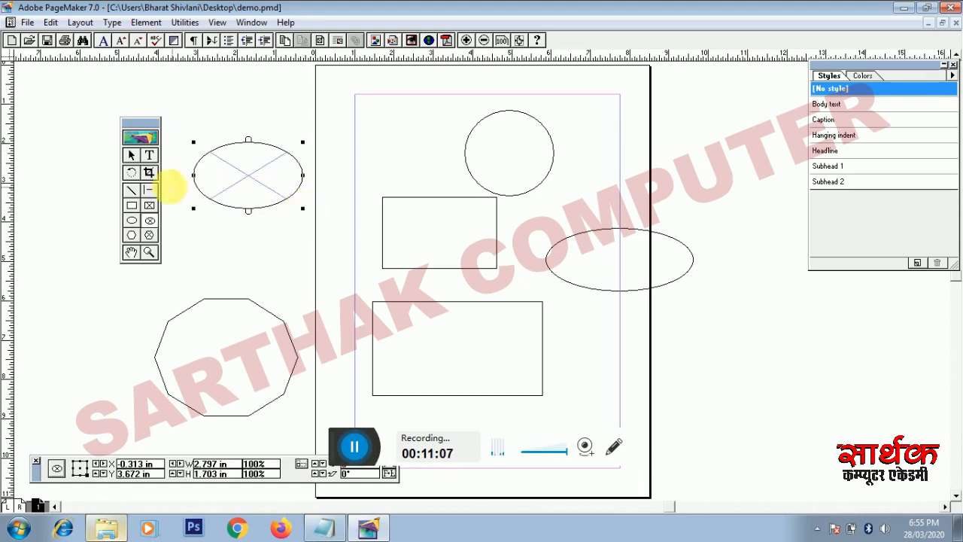
left_click(149, 155)
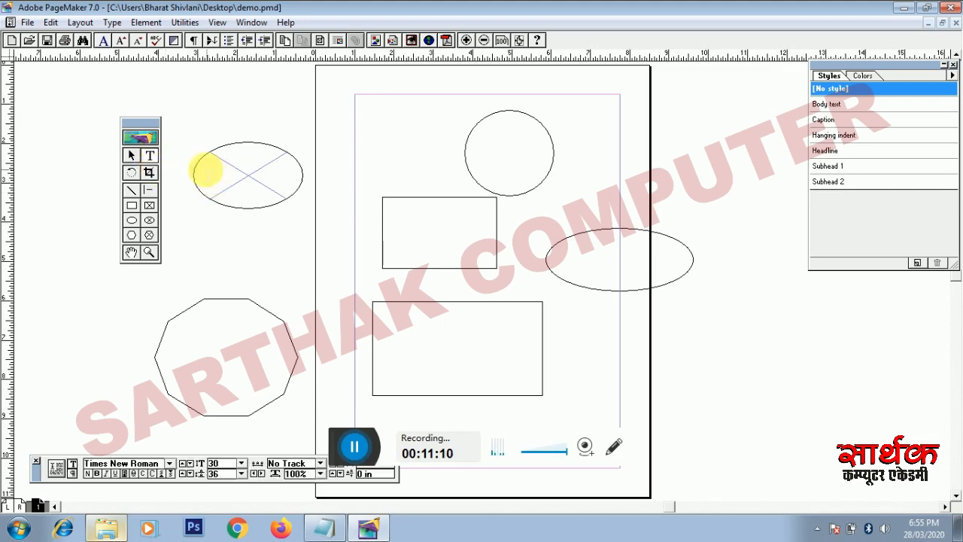
left_click(209, 162)
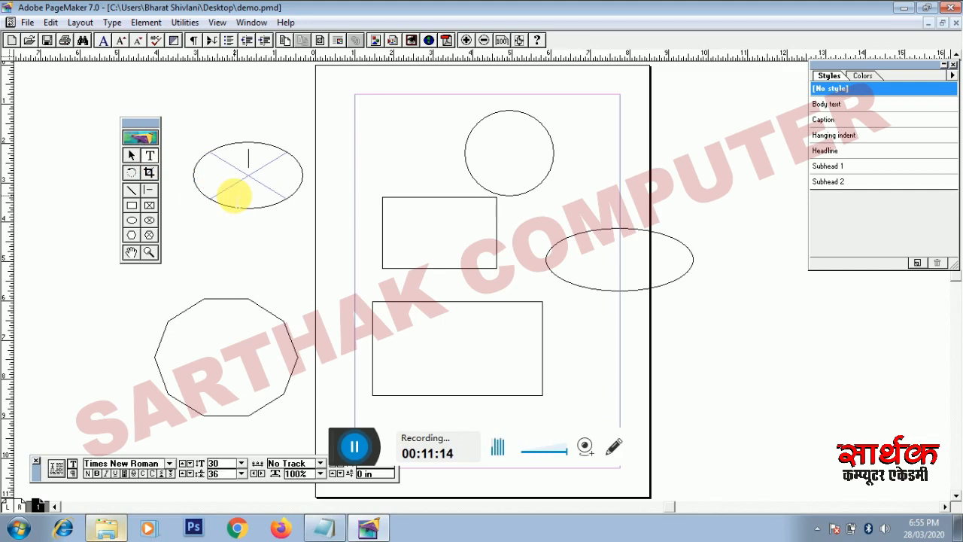
type("Circular")
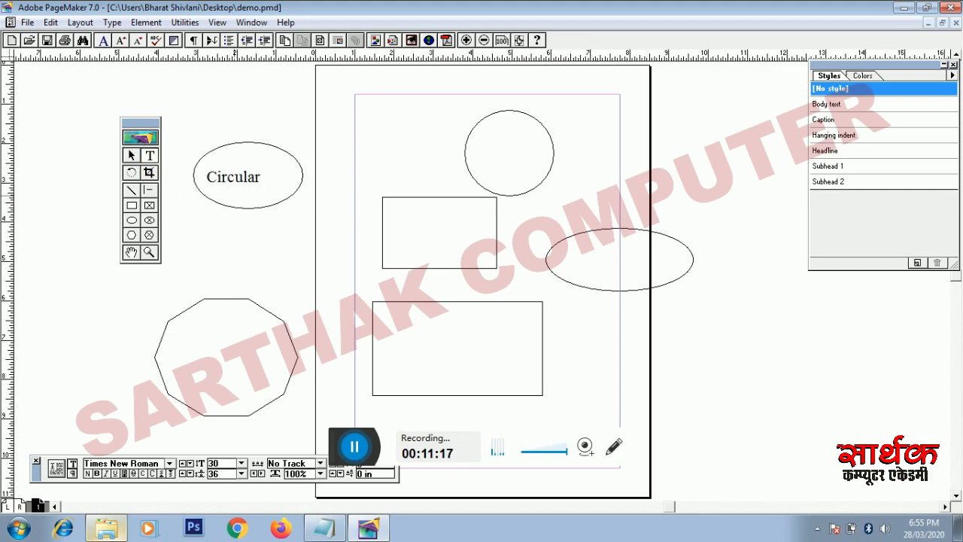
type(" F")
key("BackSpace")
Step: Enlarge the elliptical text frame to about 3.16 by 2.64 in and deselect it
left_click(131, 155)
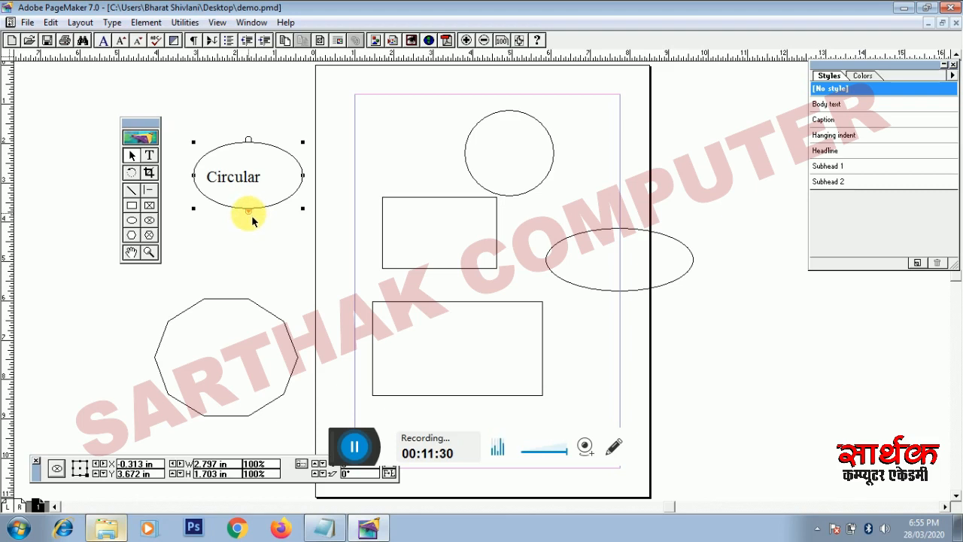
left_click_drag(253, 217, 253, 243)
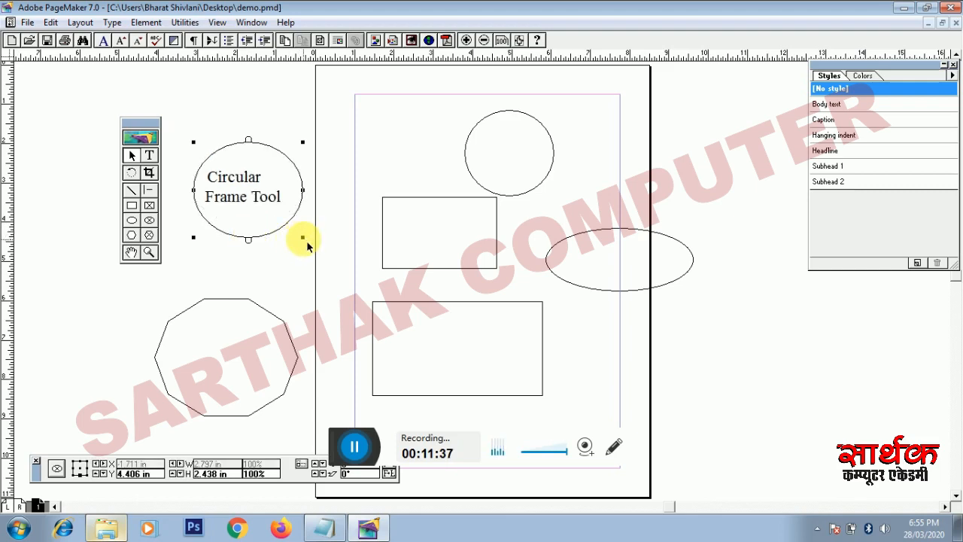
left_click_drag(307, 242, 316, 248)
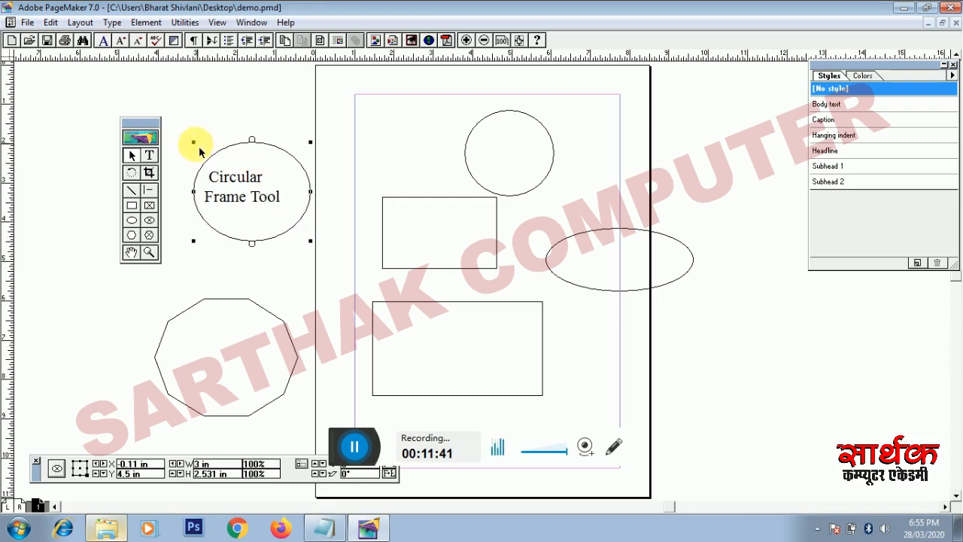
left_click_drag(198, 147, 193, 144)
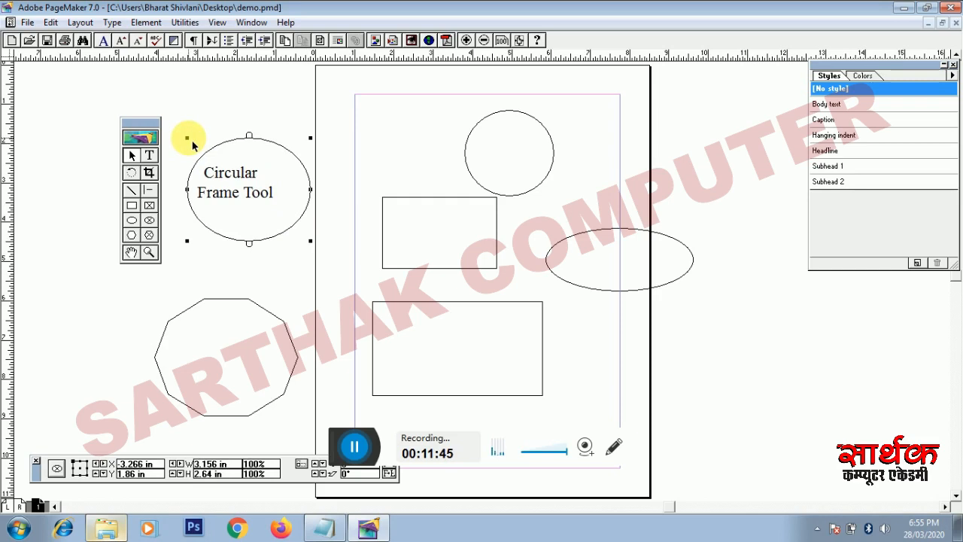
left_click(172, 143)
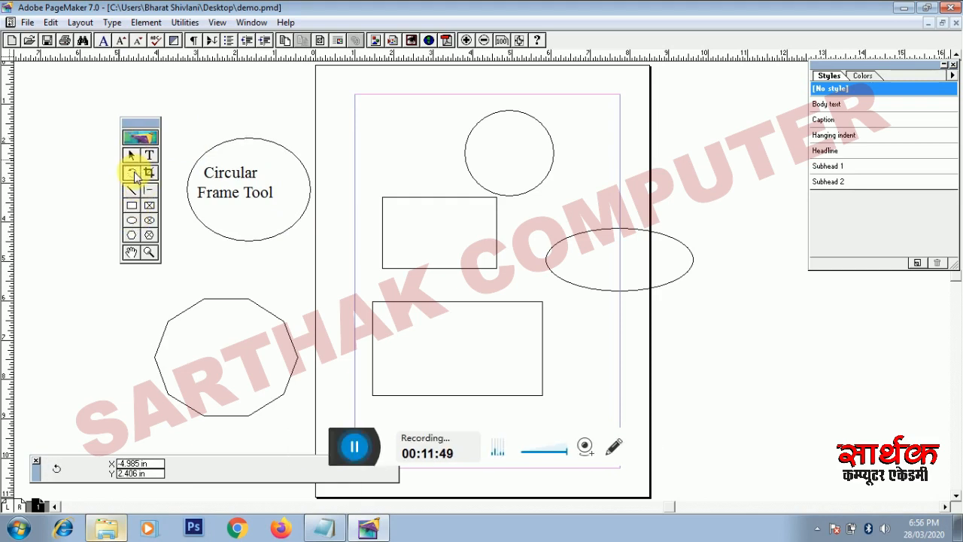
Step: Rotate the upper rectangle on the page about its centre so that it sits slightly tilted
left_click(134, 175)
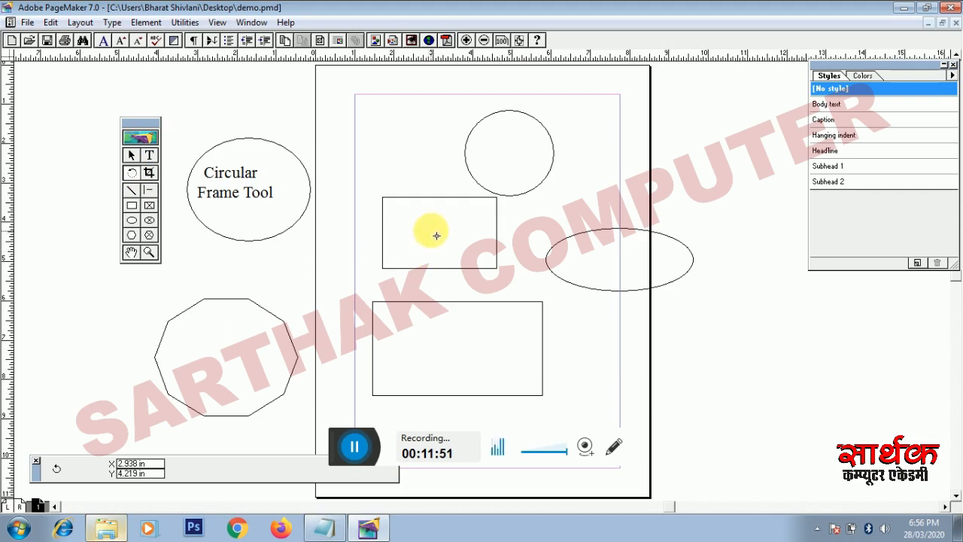
left_click(441, 262)
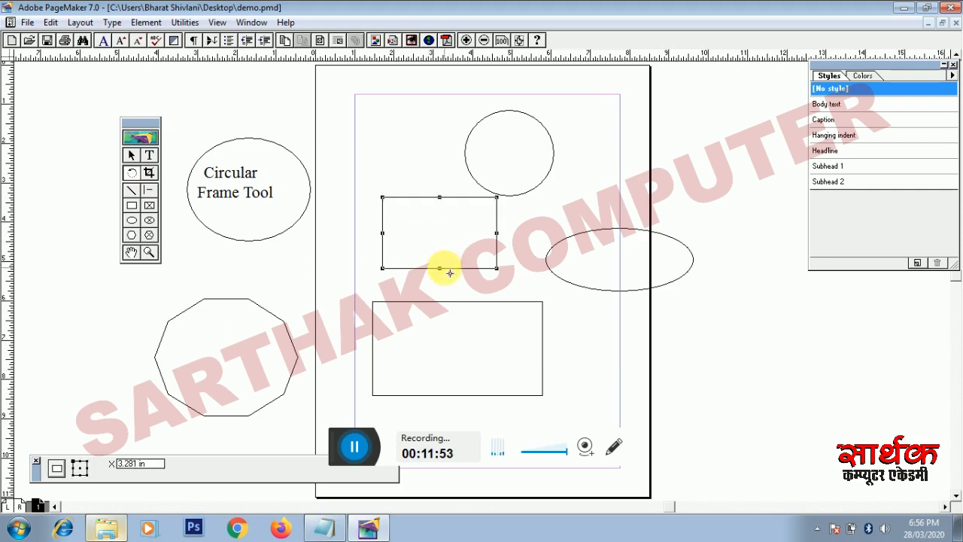
left_click_drag(437, 232, 403, 237)
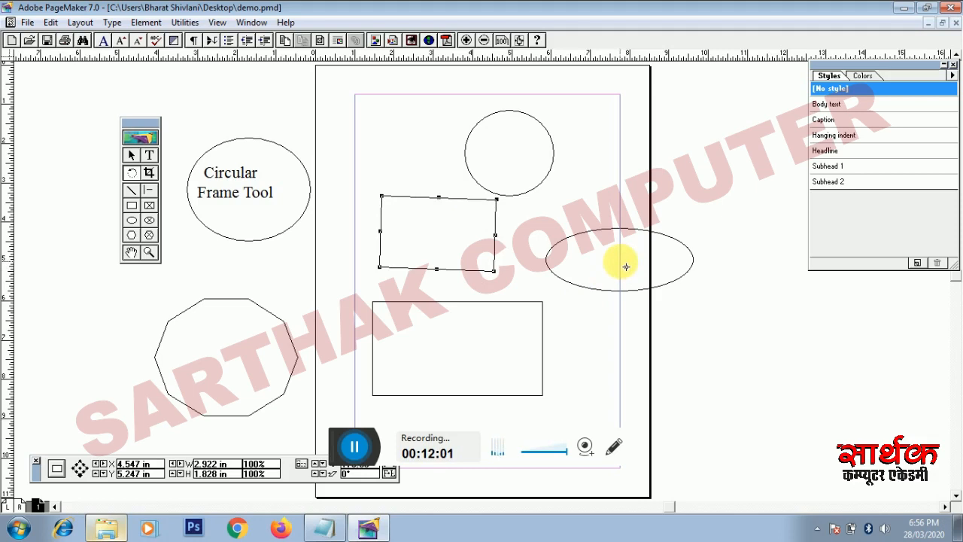
Step: Delete the tilted rectangle and undo the deletion
key("Delete")
key("ctrl+z")
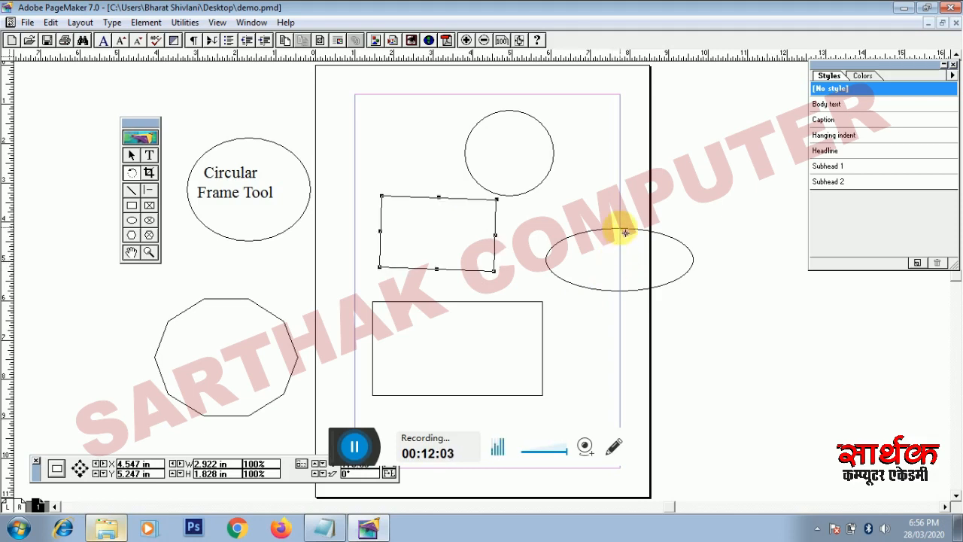
Step: Rotate the wide ellipse overlapping the page's right edge and rotate the "Circular Frame Tool" text frame so its text slants upward
left_click(614, 229)
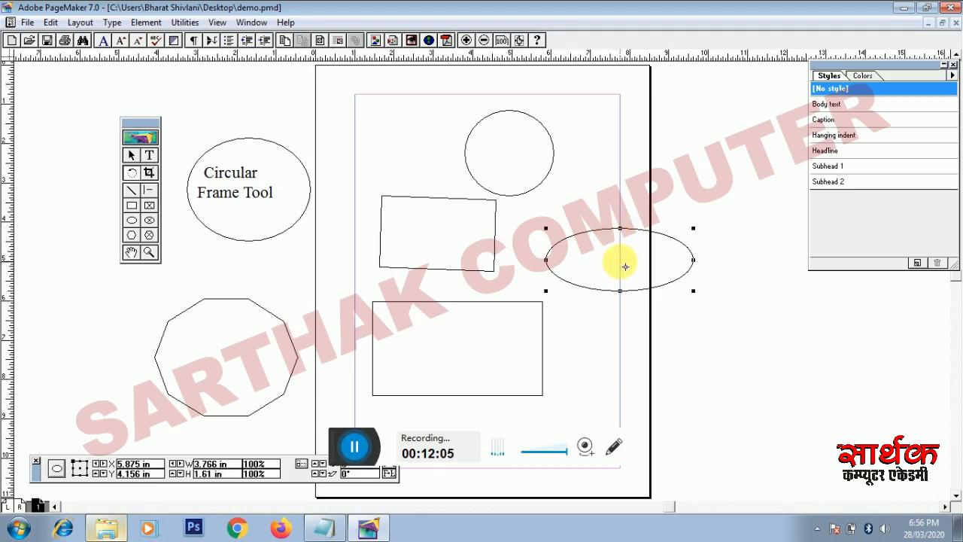
left_click_drag(625, 267, 620, 217)
mouse_move(237, 188)
left_mouse_down()
mouse_move(273, 227)
mouse_move(286, 215)
mouse_move(285, 236)
mouse_move(301, 236)
mouse_move(316, 198)
mouse_move(281, 206)
mouse_move(317, 192)
left_mouse_up()
left_click(272, 211)
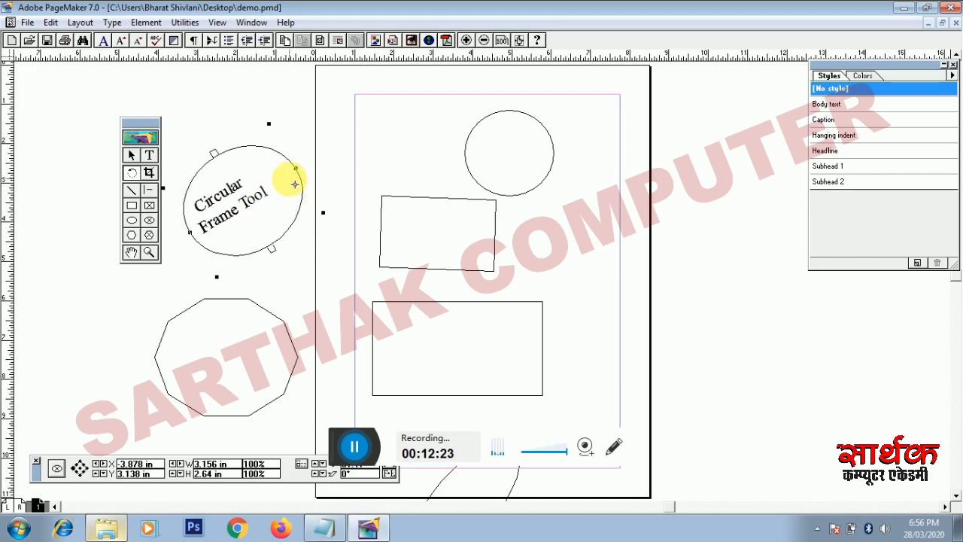
Step: Draw several straight lines at varied angles around the circle's right and an arrow-shaped chain of lines at the page's upper-left edge
left_click(130, 194)
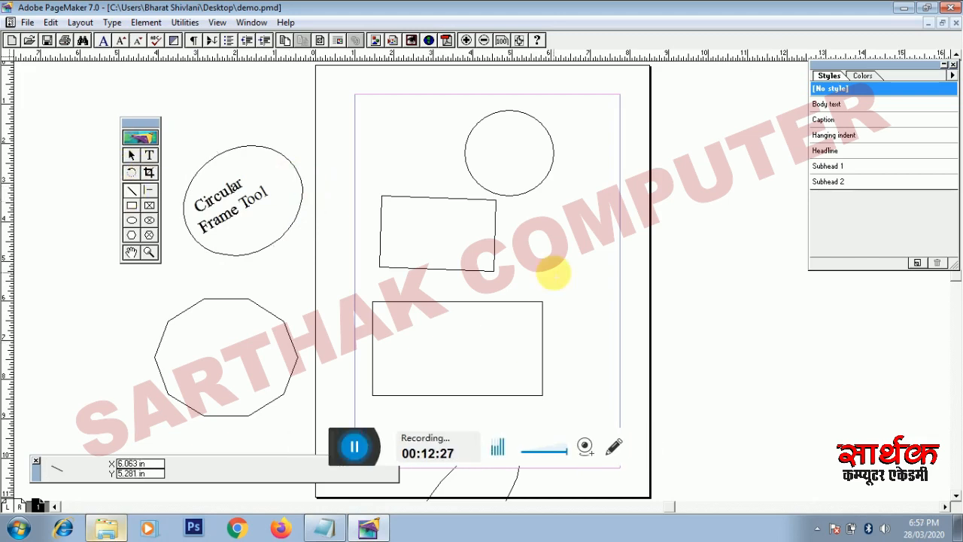
mouse_move(552, 259)
left_mouse_down()
mouse_move(673, 288)
mouse_move(714, 261)
mouse_move(713, 241)
mouse_move(700, 198)
mouse_move(528, 125)
mouse_move(454, 157)
mouse_move(600, 370)
mouse_move(670, 334)
left_mouse_up()
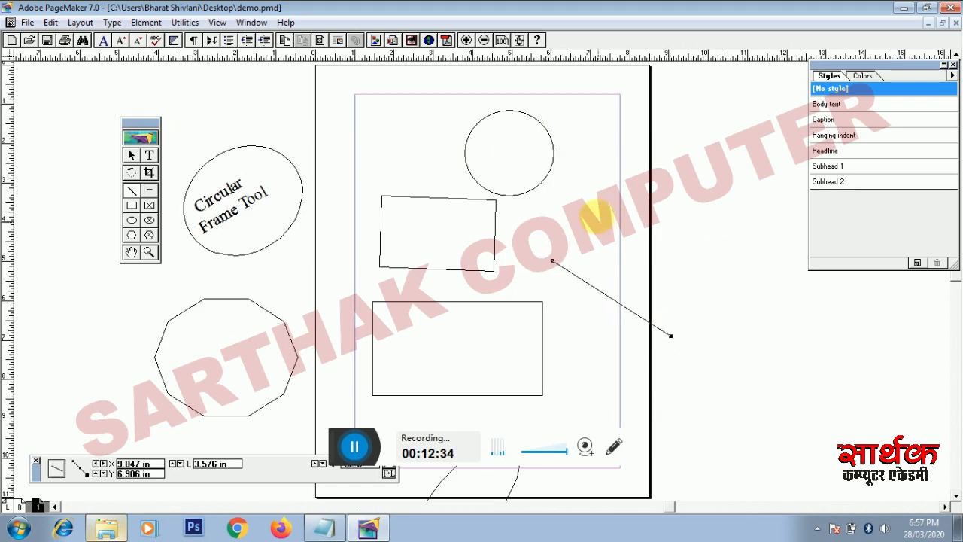
left_click_drag(596, 207, 565, 299)
mouse_move(521, 234)
left_mouse_down()
mouse_move(563, 233)
mouse_move(555, 185)
left_mouse_up()
left_click_drag(601, 158, 579, 223)
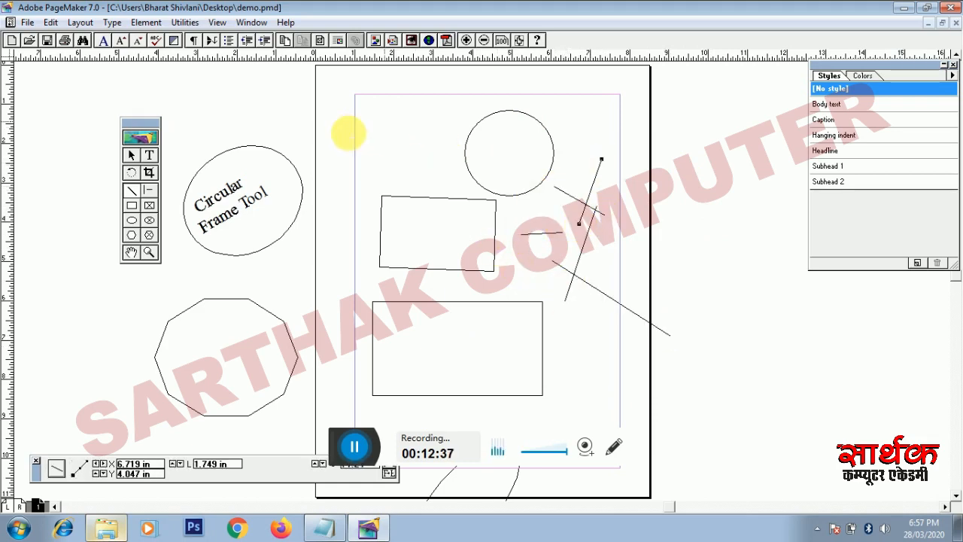
left_click_drag(350, 134, 422, 141)
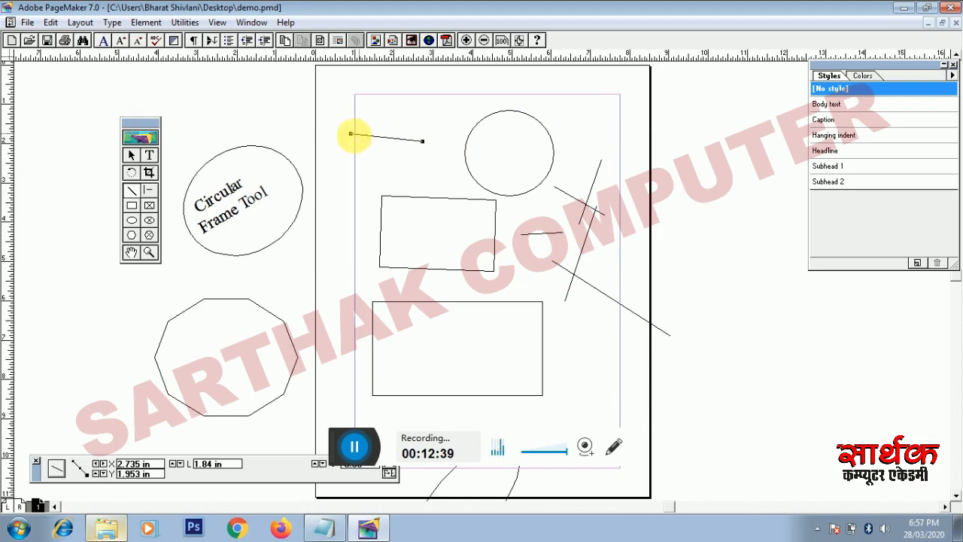
mouse_move(351, 134)
left_mouse_down()
mouse_move(313, 157)
mouse_move(336, 161)
left_mouse_up()
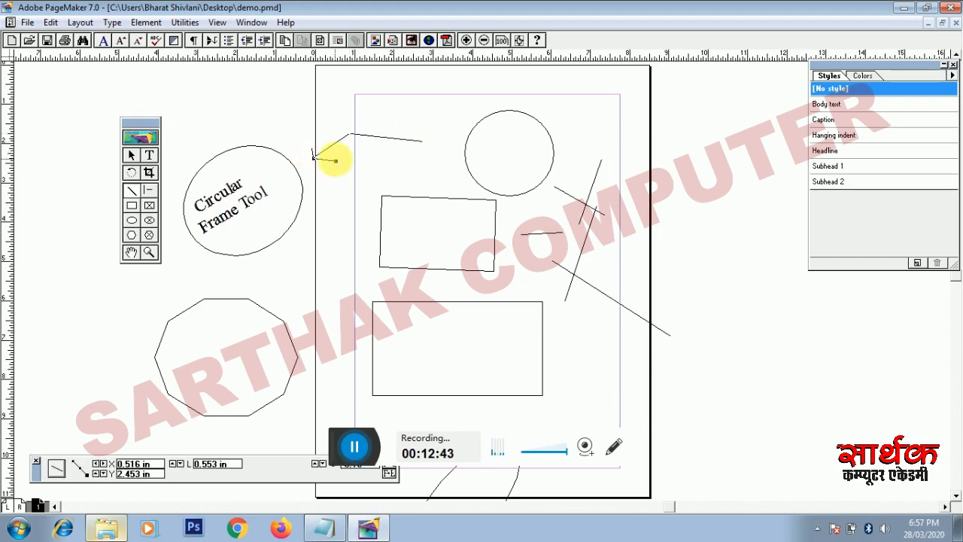
Step: Draw a constrained 45-degree line about 1.77 in long outside the page's right edge with the Constrained Line tool
left_click(147, 192)
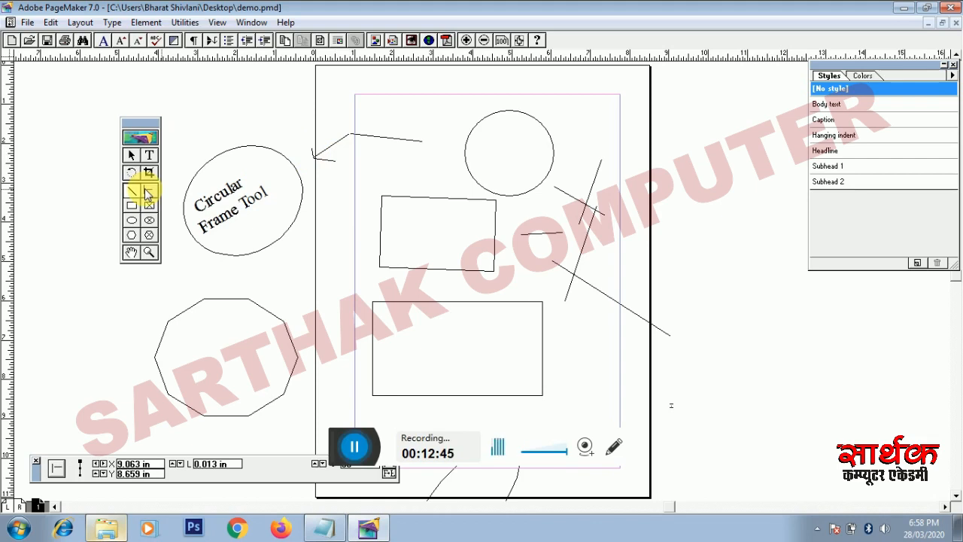
left_click(149, 194)
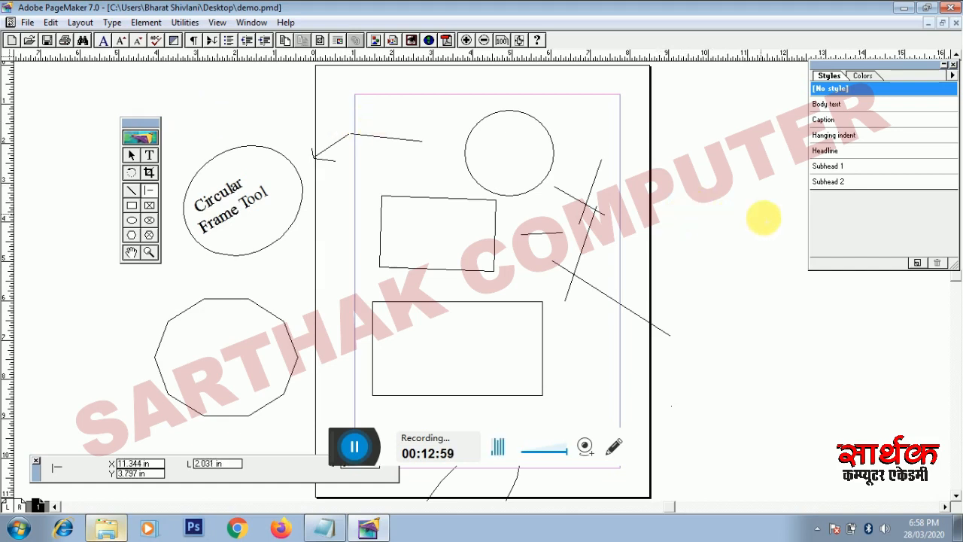
mouse_move(760, 215)
left_mouse_down()
mouse_move(745, 261)
mouse_move(693, 278)
mouse_move(639, 258)
mouse_move(608, 230)
mouse_move(608, 198)
mouse_move(630, 155)
mouse_move(617, 153)
mouse_move(669, 128)
mouse_move(730, 128)
mouse_move(735, 142)
mouse_move(737, 257)
mouse_move(685, 276)
mouse_move(636, 260)
mouse_move(606, 210)
mouse_move(619, 159)
mouse_move(700, 131)
mouse_move(777, 213)
mouse_move(750, 277)
mouse_move(588, 265)
mouse_move(662, 147)
mouse_move(728, 214)
mouse_move(731, 263)
left_mouse_up()
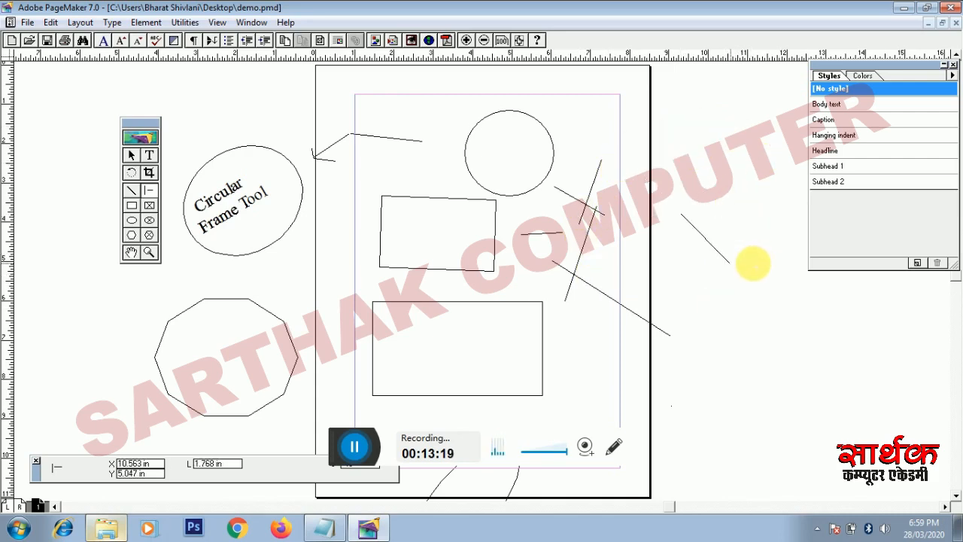
Step: Draw a free line about 1.26 in long beside the toolbox and a constrained line about 0.95 in long above the text frame
left_click(137, 197)
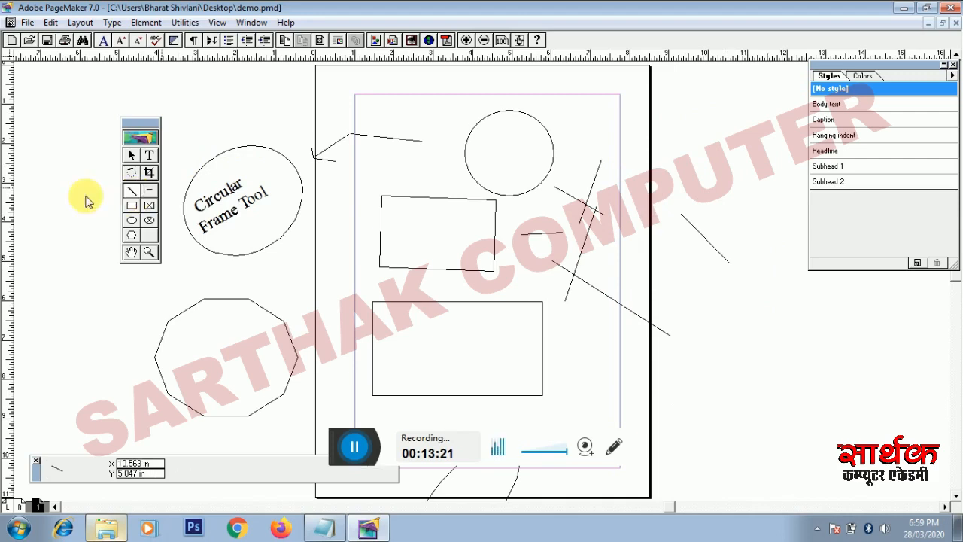
mouse_move(86, 189)
left_mouse_down()
mouse_move(112, 238)
mouse_move(97, 245)
mouse_move(60, 203)
mouse_move(62, 184)
mouse_move(99, 173)
mouse_move(112, 211)
mouse_move(38, 208)
mouse_move(38, 166)
mouse_move(93, 144)
mouse_move(112, 156)
mouse_move(103, 201)
mouse_move(82, 224)
mouse_move(50, 223)
left_mouse_up()
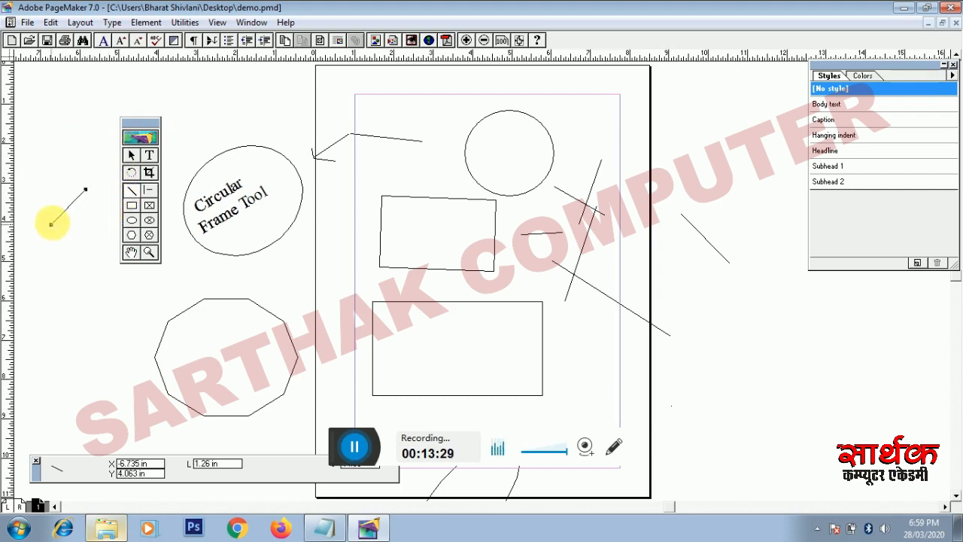
left_click(149, 189)
mouse_move(214, 106)
left_mouse_down()
mouse_move(289, 128)
mouse_move(278, 155)
mouse_move(224, 167)
mouse_move(191, 153)
mouse_move(163, 86)
mouse_move(182, 68)
mouse_move(253, 81)
mouse_move(254, 131)
left_mouse_up()
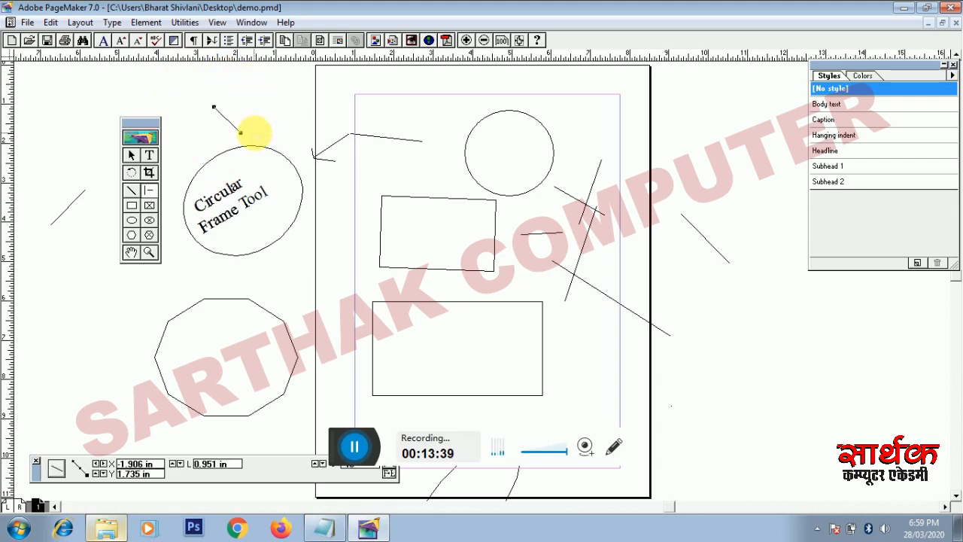
Step: Magnify the "Circular Frame Tool" text frame to 400% with the Zoom tool and return to the Fit in Window view
left_click(149, 254)
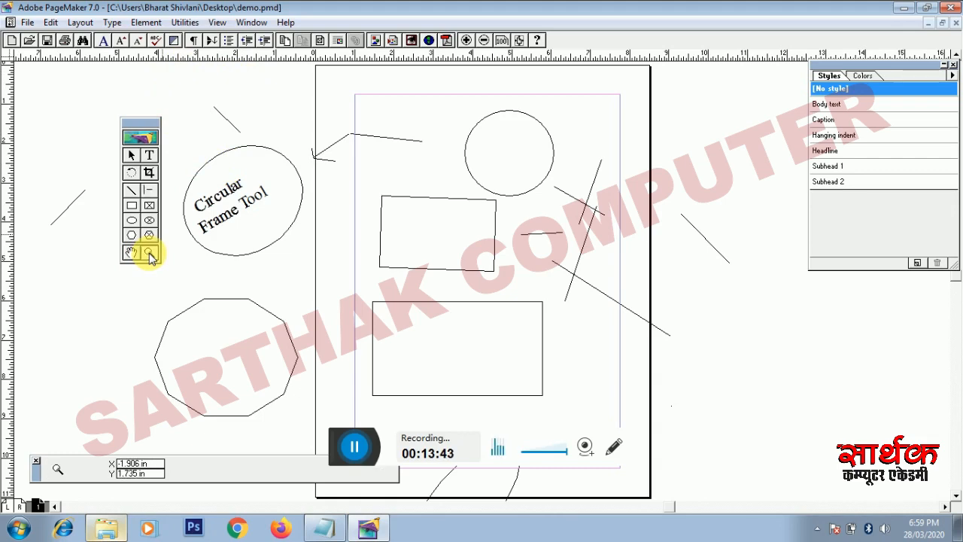
left_click(229, 219)
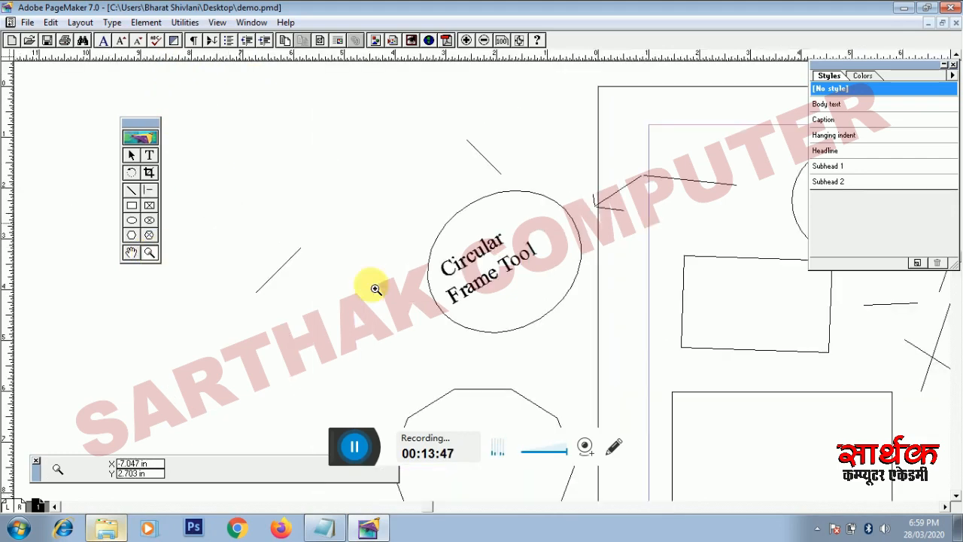
left_click(456, 257)
left_click(449, 237)
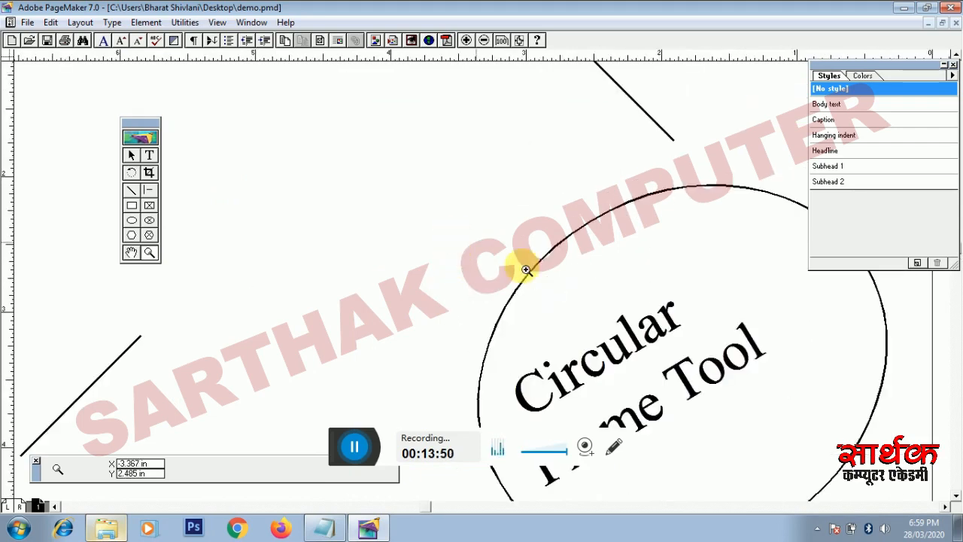
left_click(598, 305)
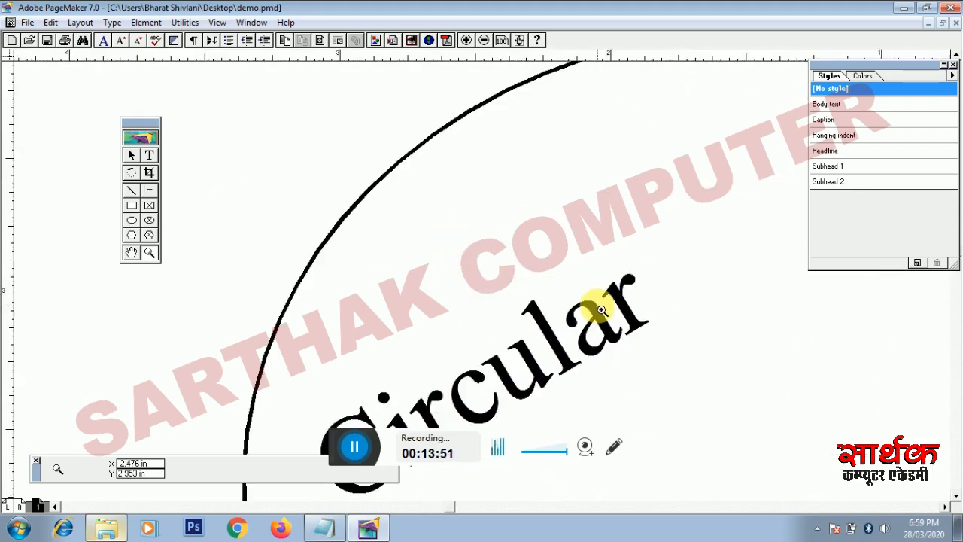
right_click(346, 124)
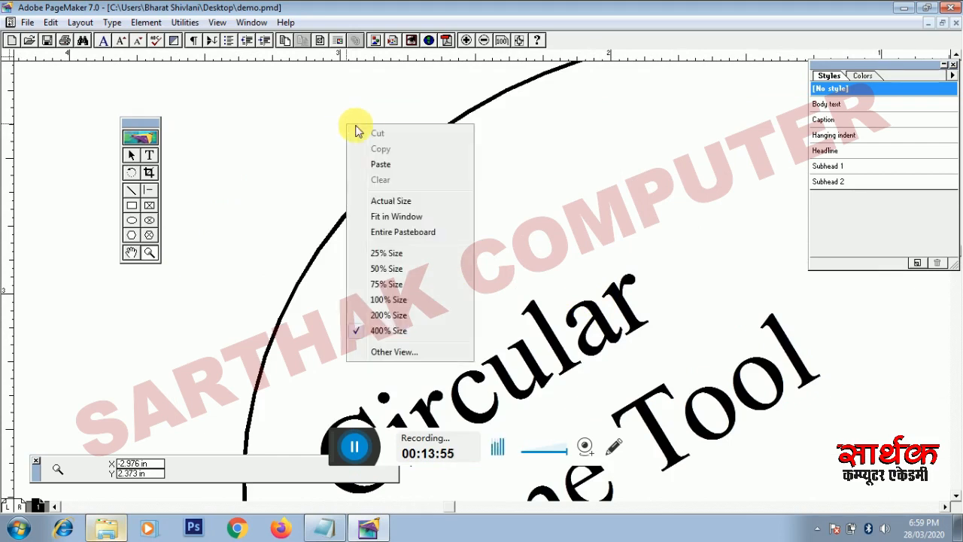
left_click(385, 218)
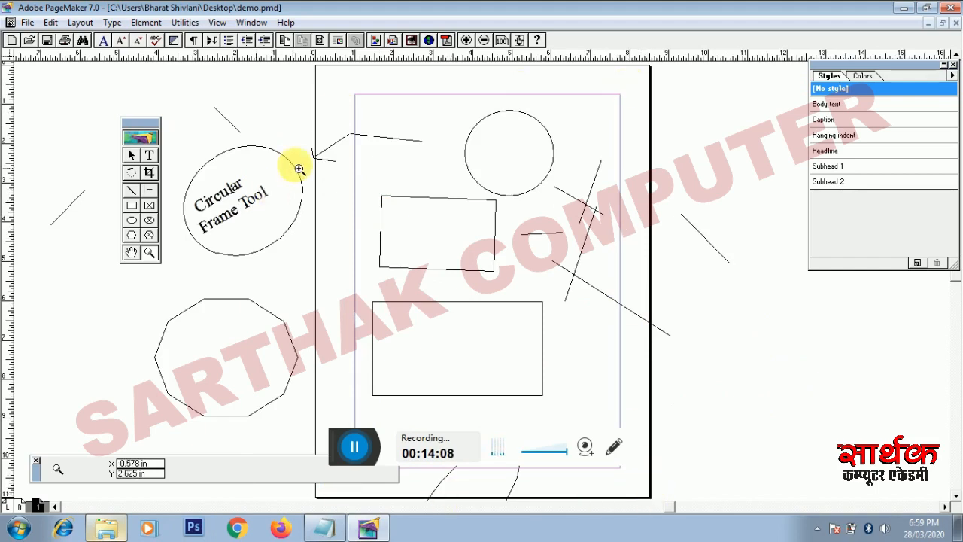
Step: Magnify the area around the page's upper-left corner to 400% and fit the page in the window again
left_click(409, 202)
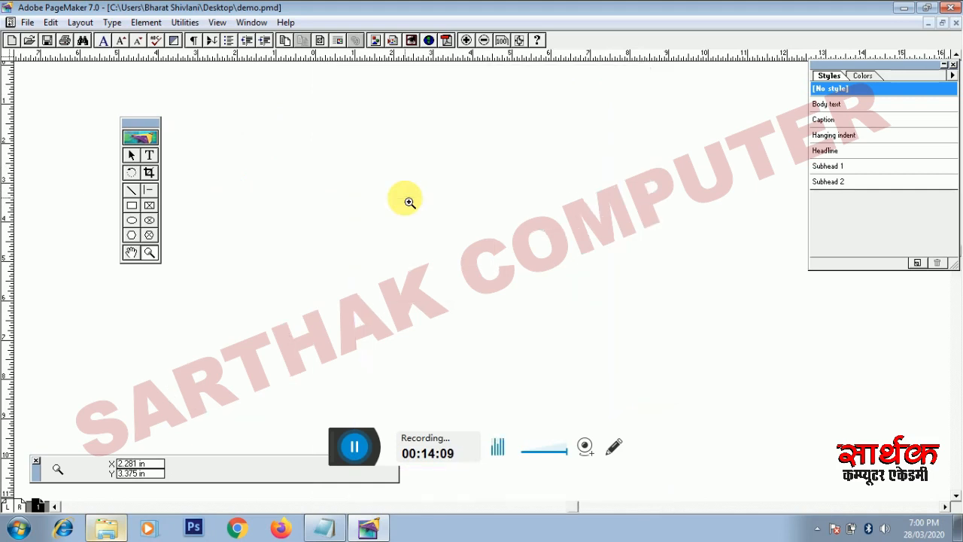
left_click(409, 201)
left_click(409, 202)
left_click(409, 202)
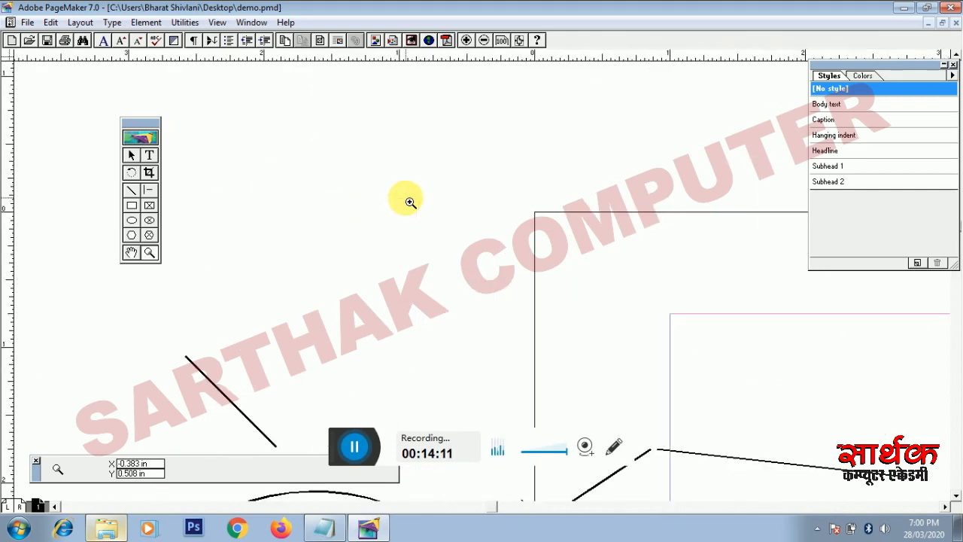
right_click(397, 149)
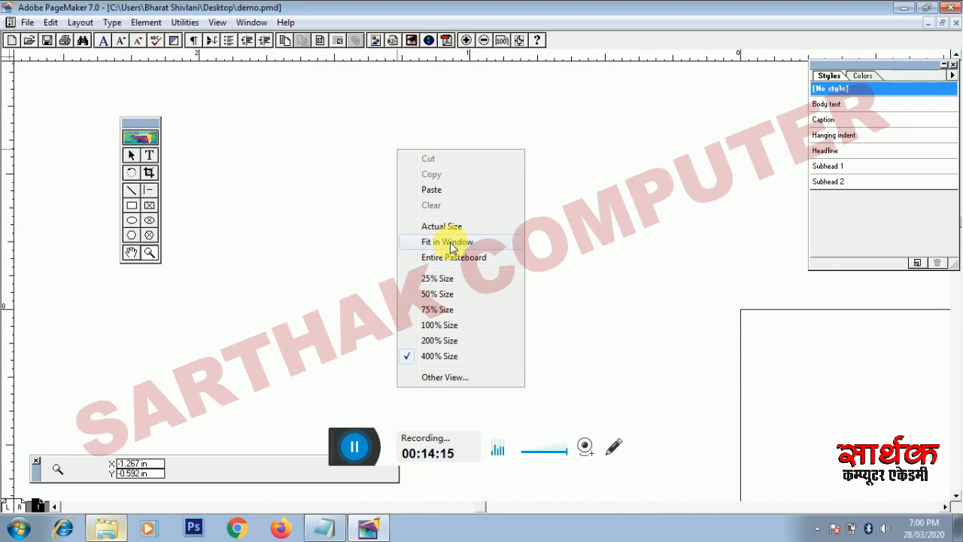
left_click(448, 242)
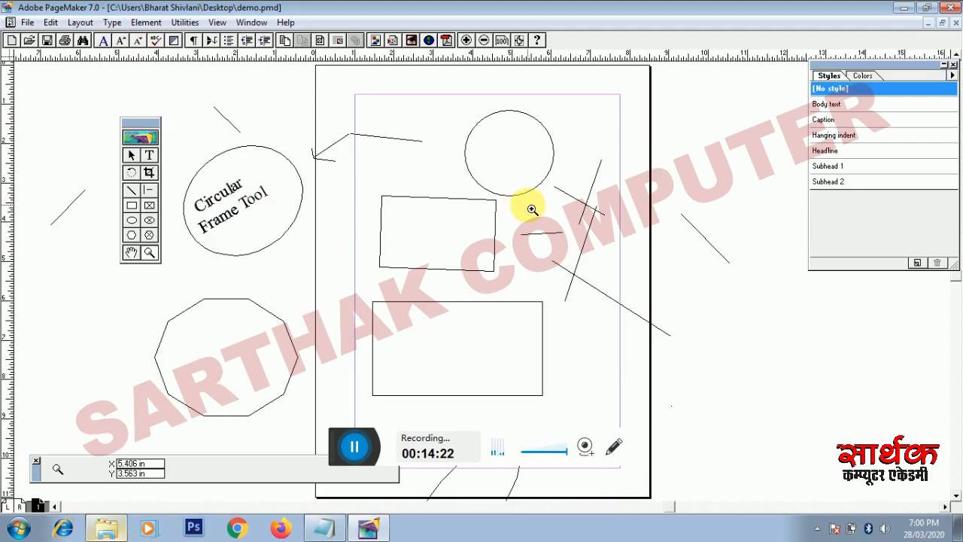
Step: Move the short line above the text frame slightly toward the toolbox, and move the text frame onto the page's upper-left corner
left_click(131, 158)
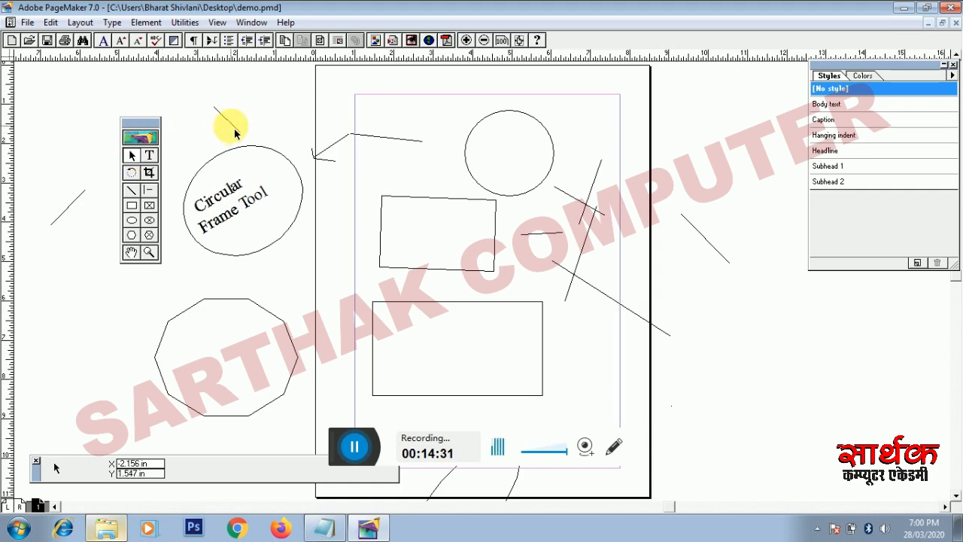
left_click(230, 123)
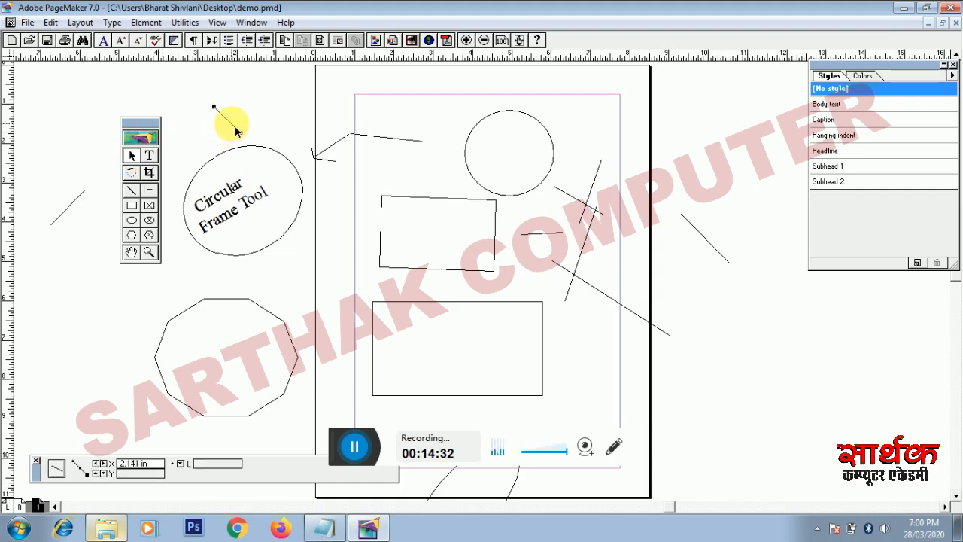
left_click(346, 151)
left_click(350, 137)
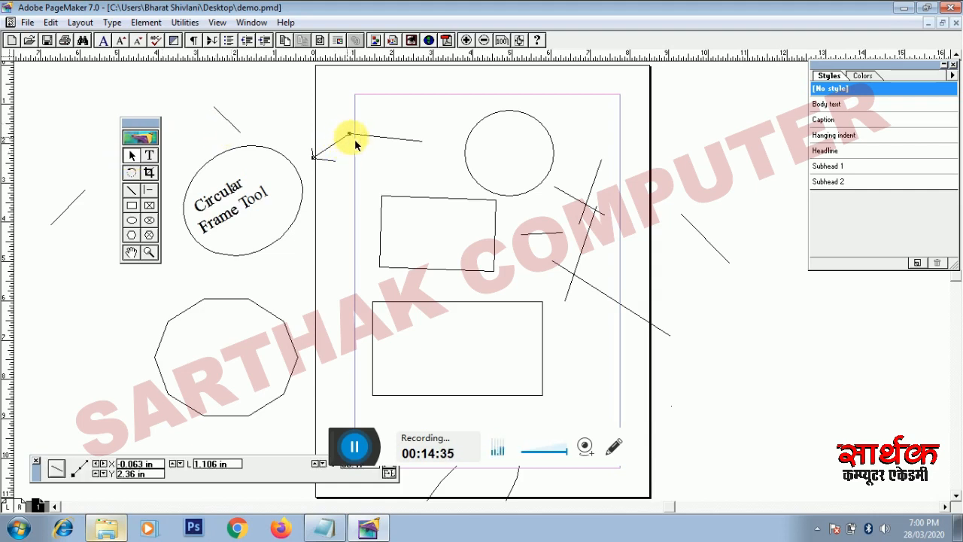
left_click(224, 118)
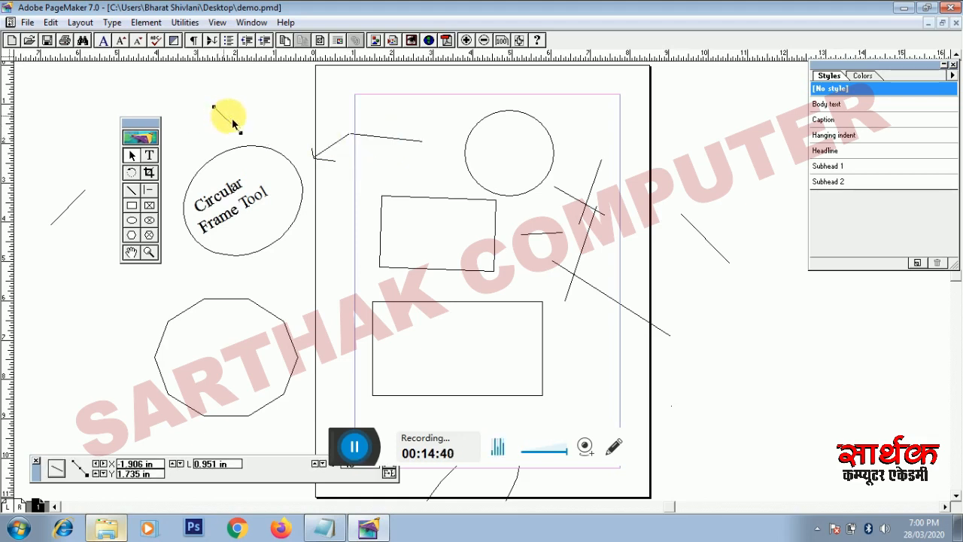
left_click_drag(232, 120, 293, 113)
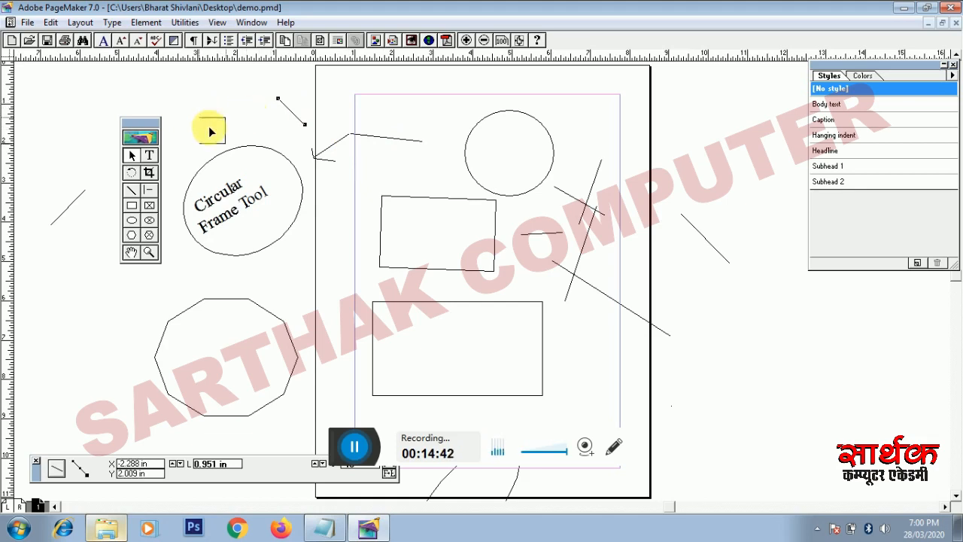
key("ctrl+z")
left_click(242, 215)
left_click_drag(242, 216, 379, 144)
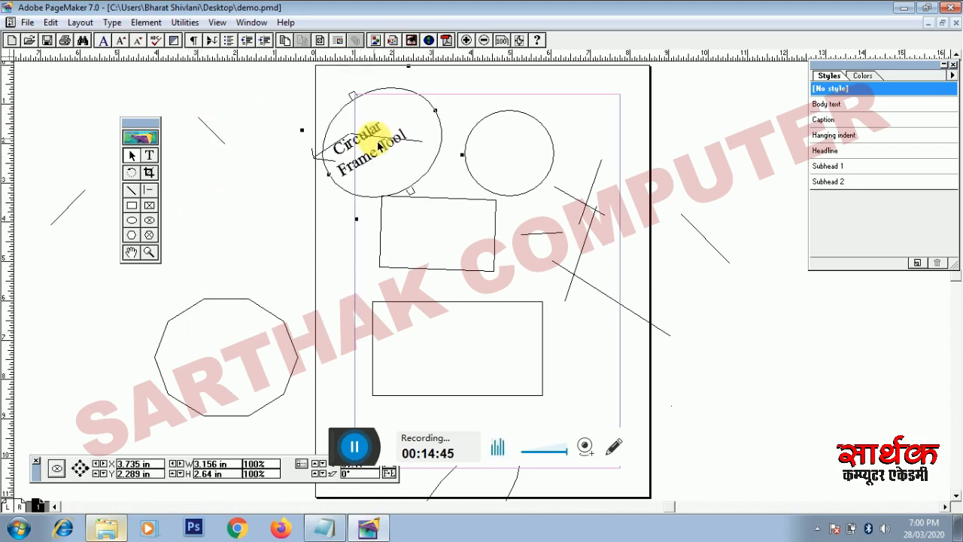
Step: Shrink the ten-sided polygon below the toolbox to about 2.56 by 2.41 in
left_click(262, 305)
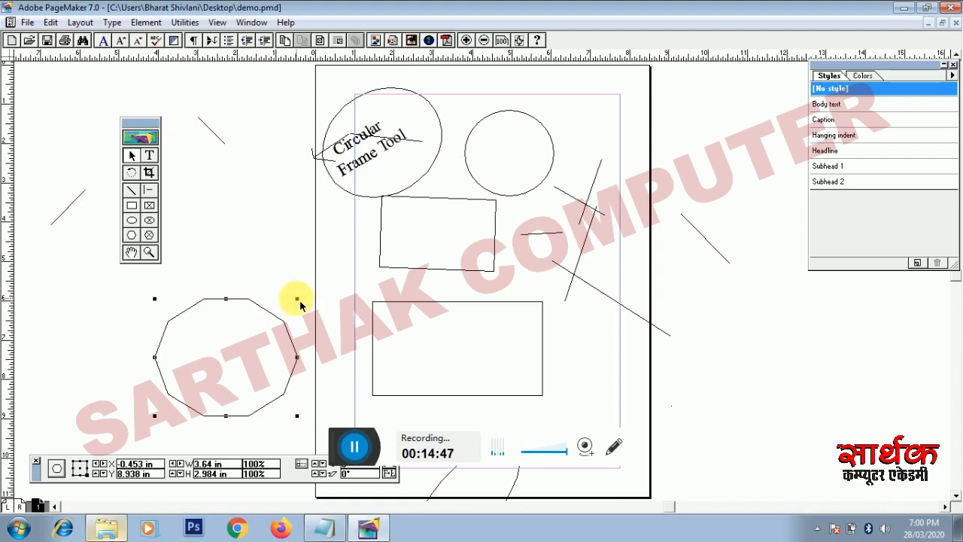
left_click_drag(300, 305, 254, 321)
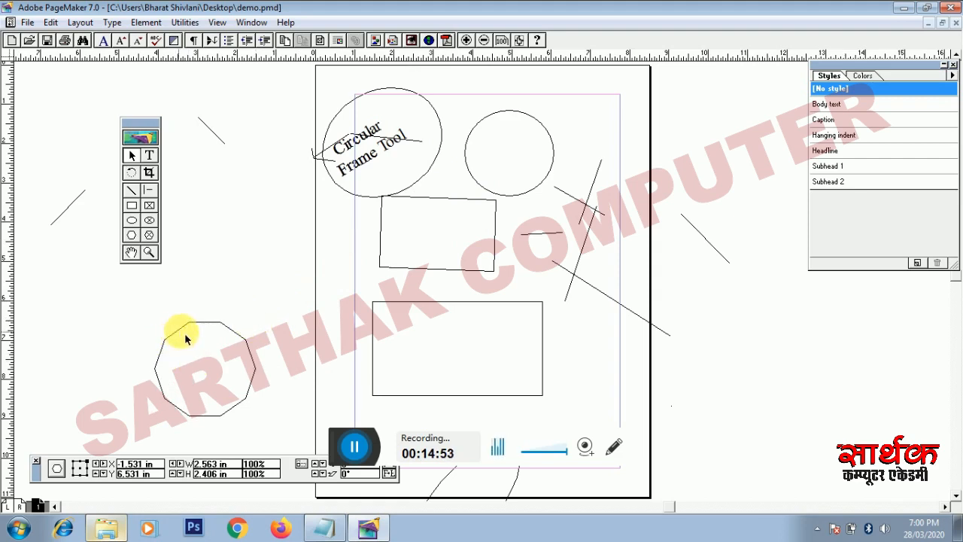
left_click_drag(187, 339, 229, 336)
Step: Delete the ten-sided polygon below the toolbox and the slanted line to the left of the toolbox
left_click(230, 334)
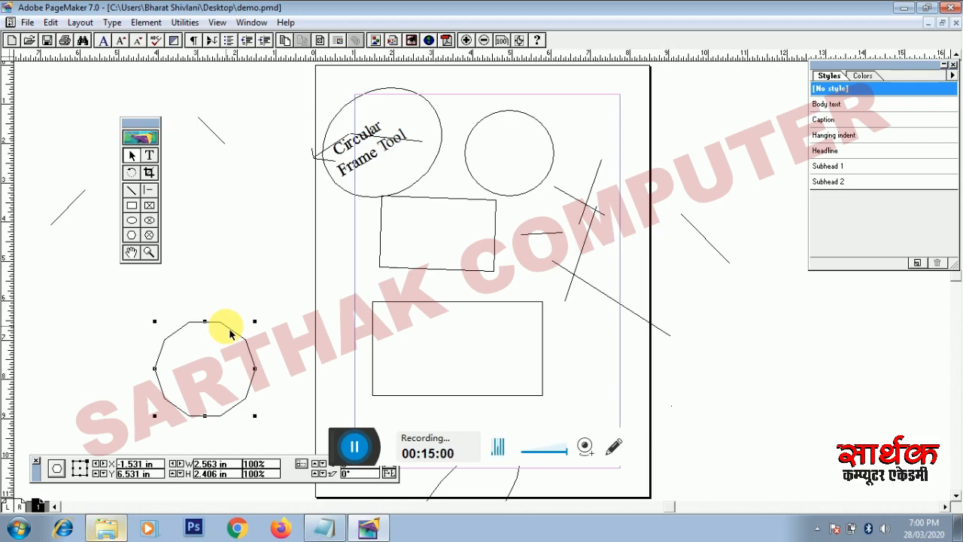
key("Delete")
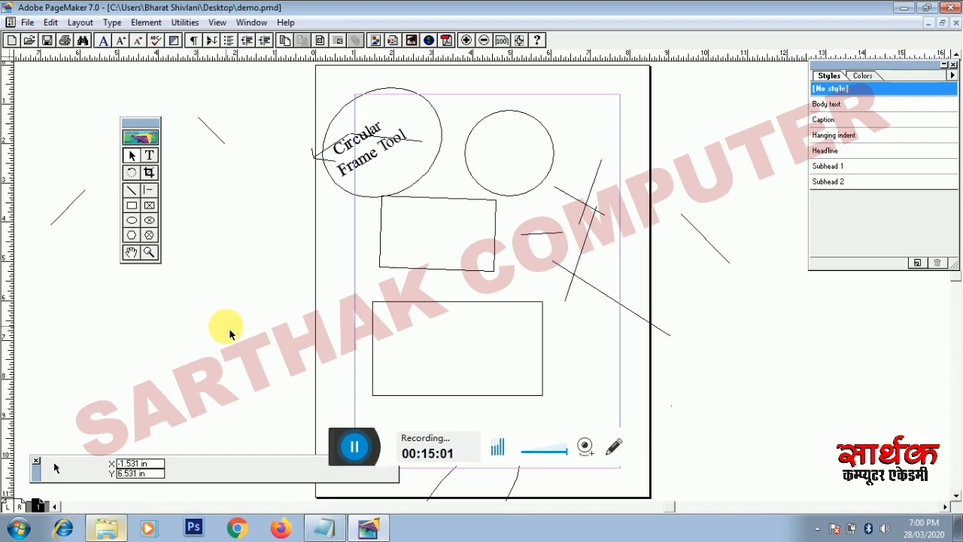
left_click(72, 212)
key("Delete")
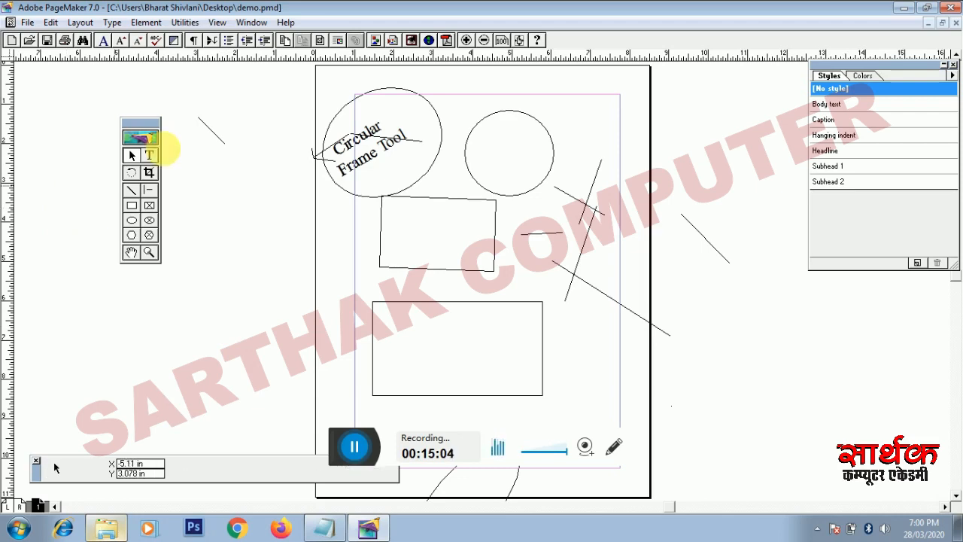
Step: Delete the "Circular Frame Tool" text frame and the short lines over and beside it at the page's upper-left corner
left_click(338, 146)
key("Delete")
left_click(323, 158)
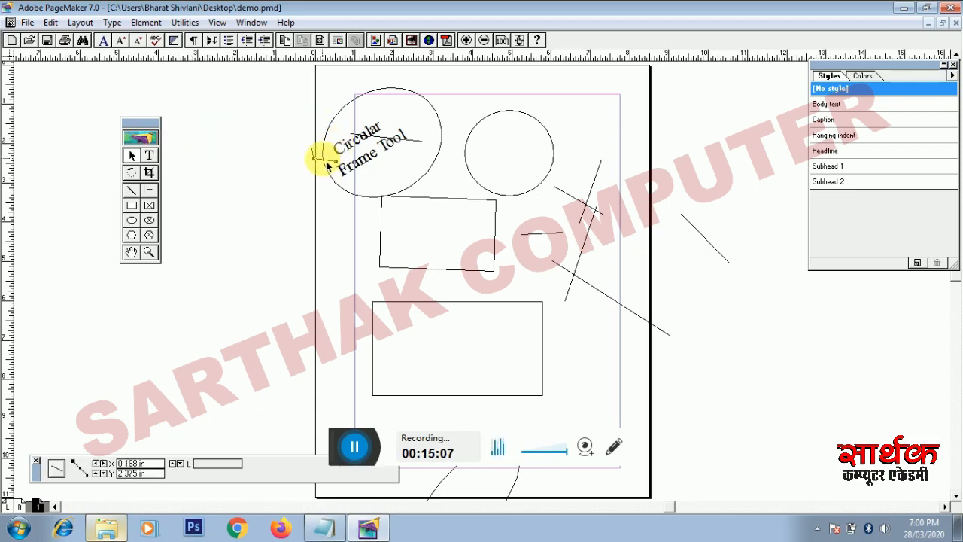
left_click(327, 158)
left_click(324, 164)
key("Delete")
left_click(331, 175)
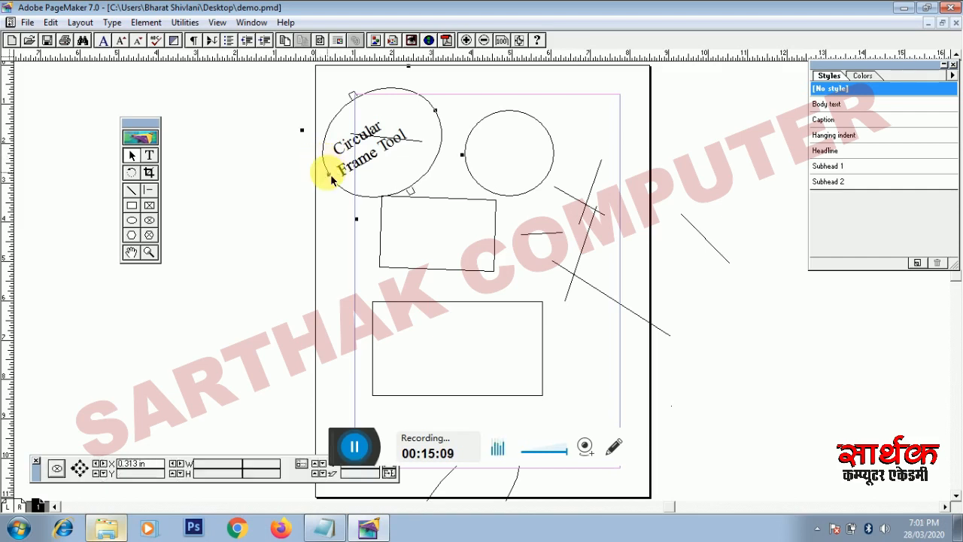
key("Delete")
left_click(387, 140)
key("Delete")
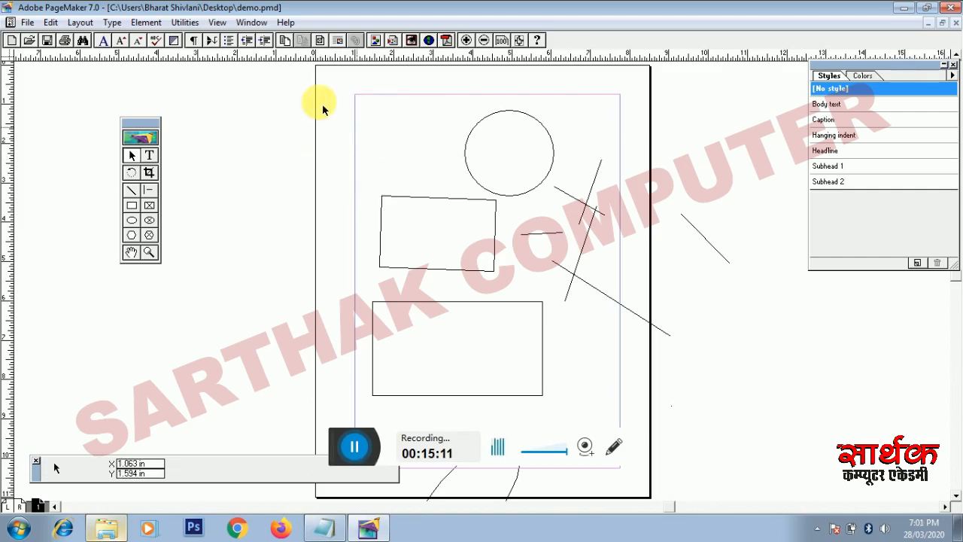
Step: Select the circle, both rectangles and the surrounding lines together, and delete them along with the leftover lines at the page's bottom edge
left_click_drag(267, 78, 765, 425)
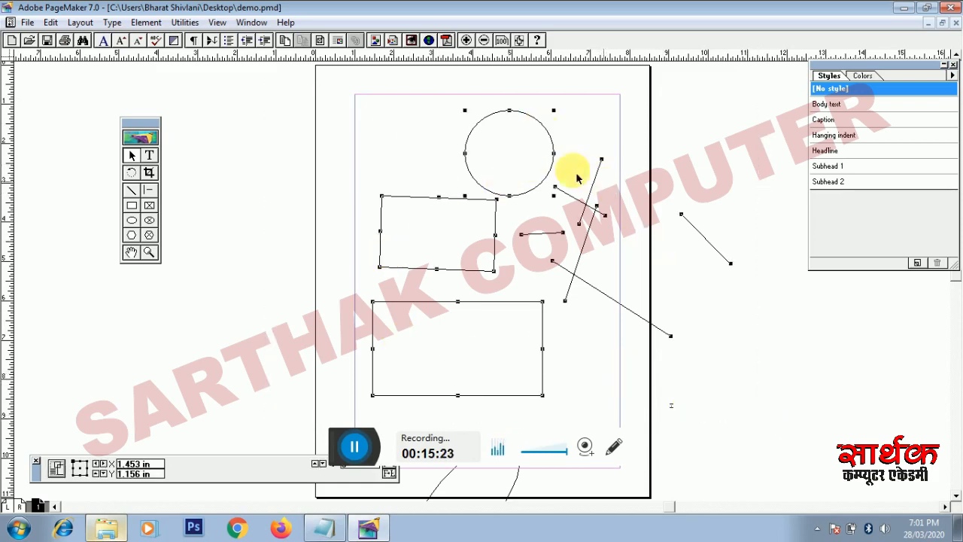
left_click(284, 101)
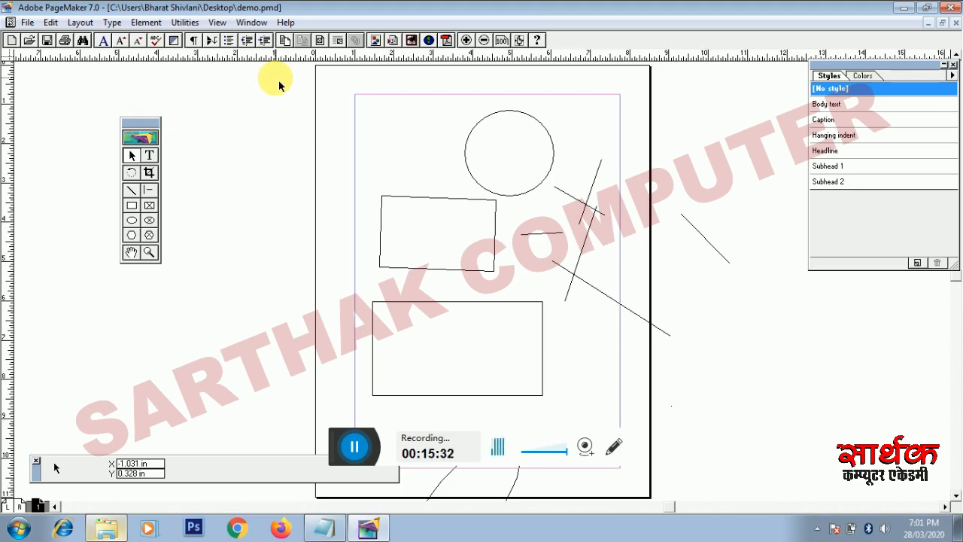
left_click_drag(285, 83, 685, 466)
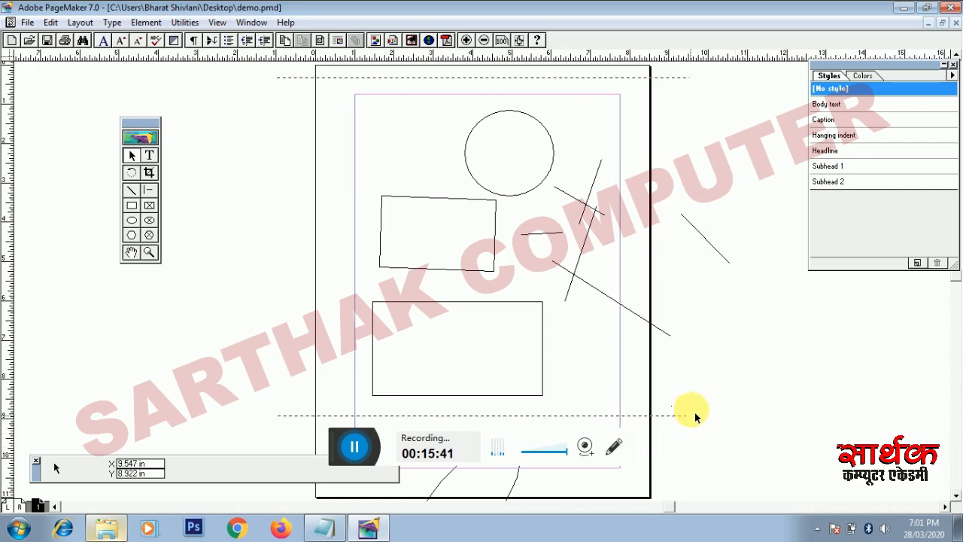
left_click_drag(694, 412, 679, 433)
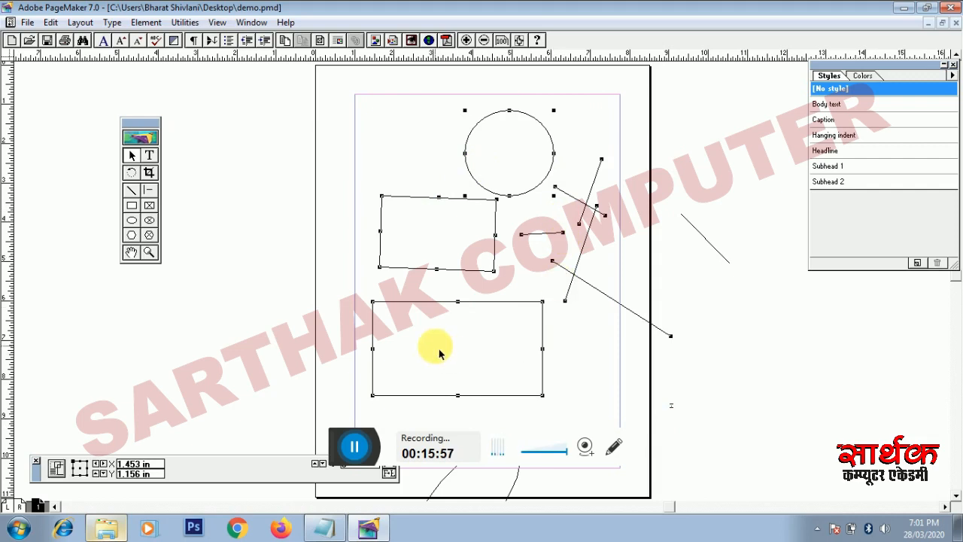
key("Delete")
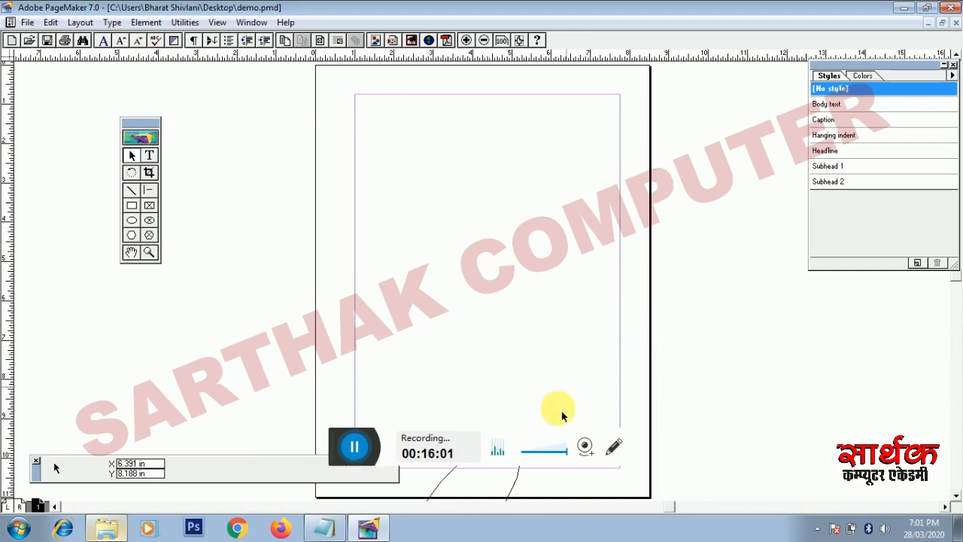
left_click(514, 494)
key("Delete")
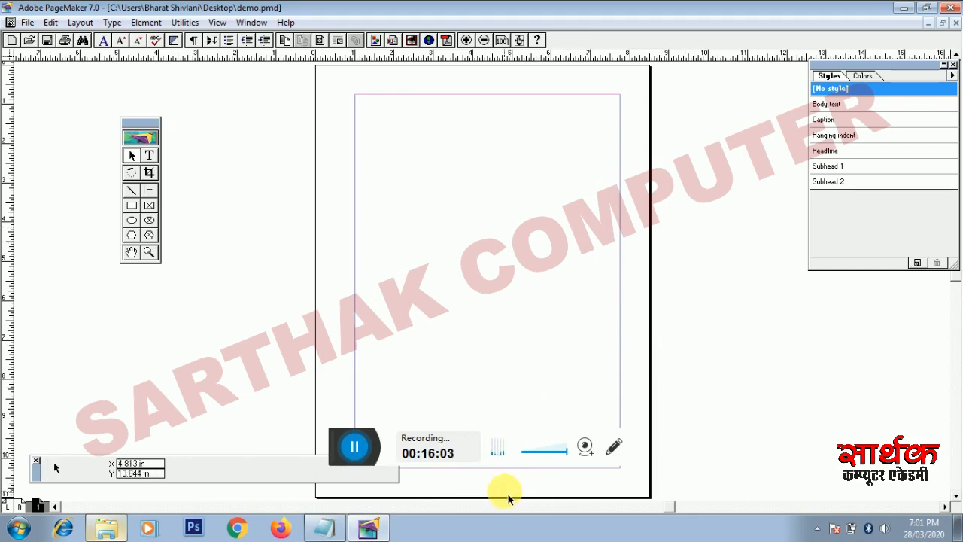
Step: Magnify the upper-left area of the empty page with the Zoom tool and move the Styles palette clear of the vertical scroll bar
left_click(150, 252)
left_click(411, 204)
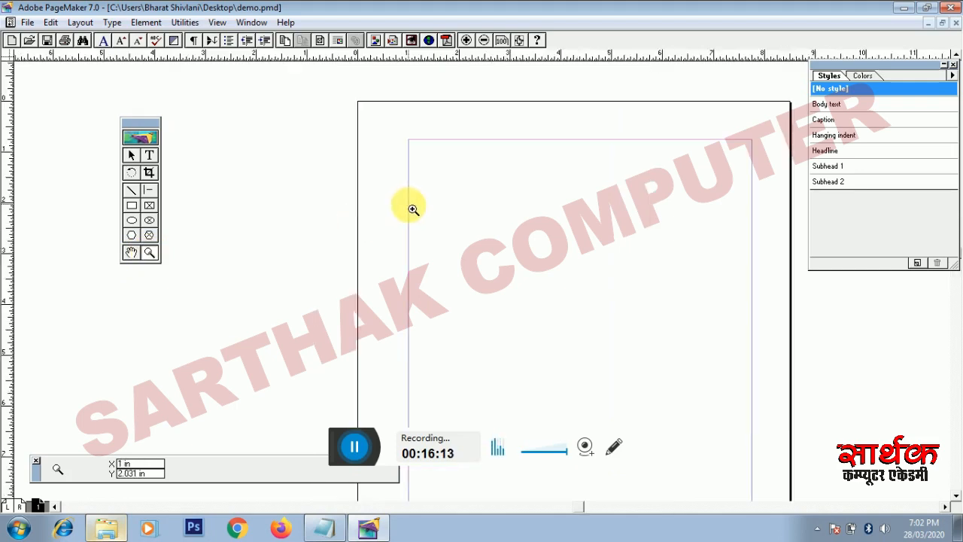
left_click(482, 226)
left_click(521, 235)
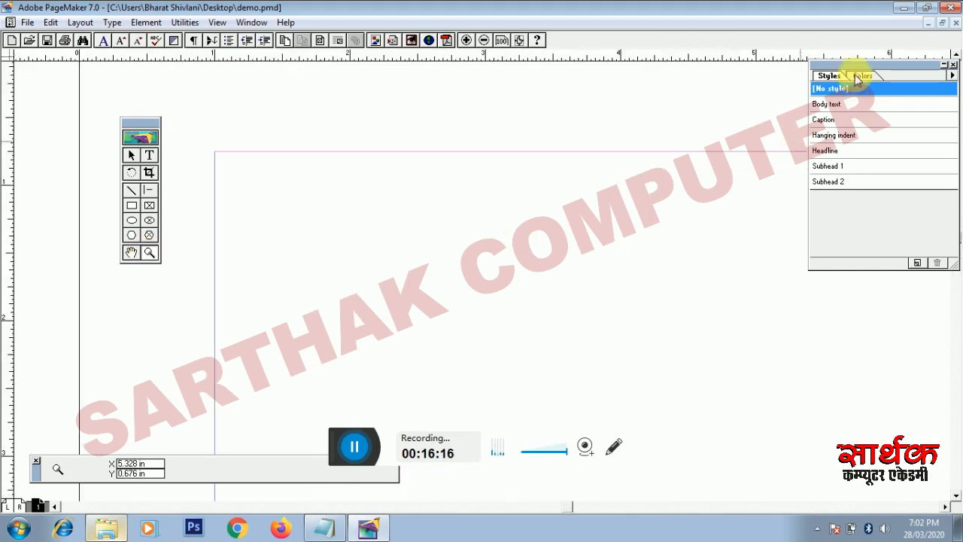
left_click_drag(826, 75, 777, 79)
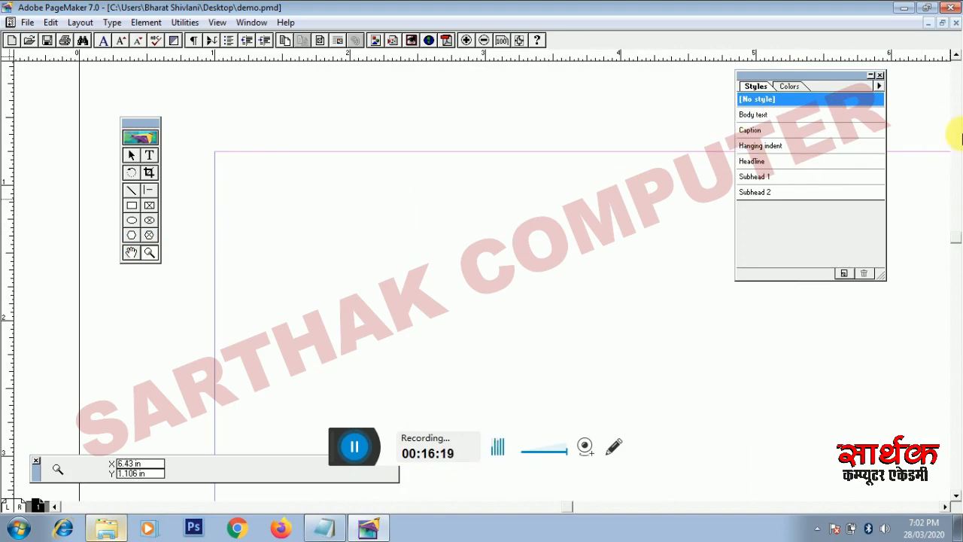
Step: Scroll the magnified page vertically and horizontally, and shift the view with the Hand tool
left_click(955, 495)
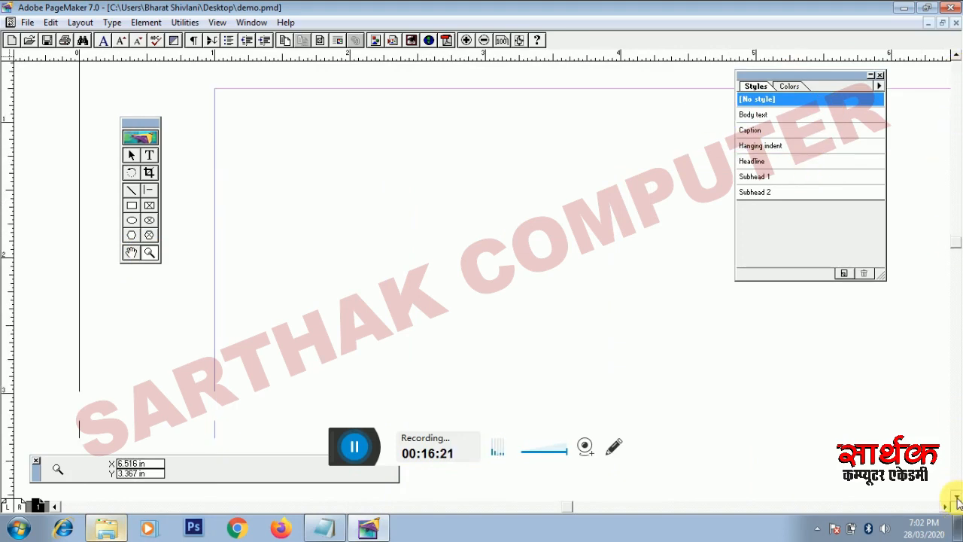
left_click(956, 497)
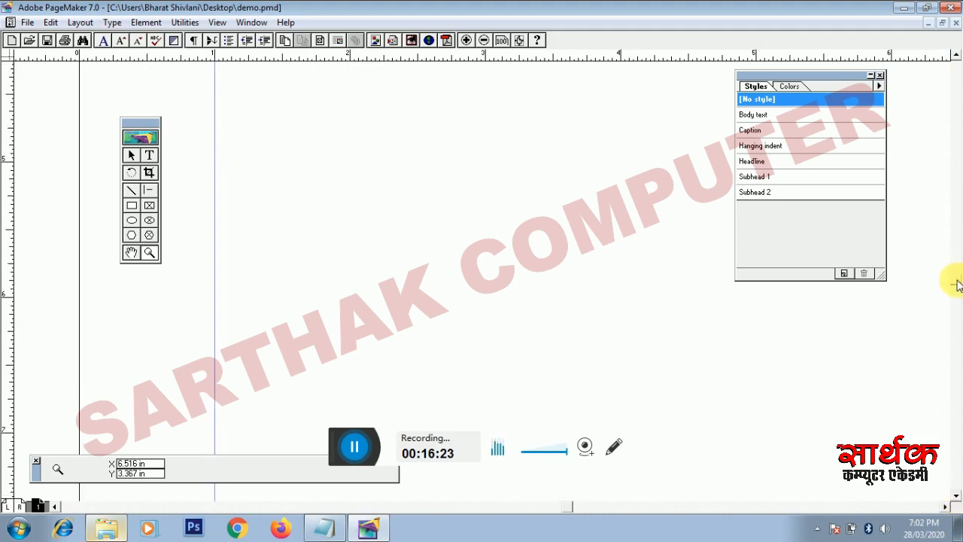
scroll(955, 269, "up", 1)
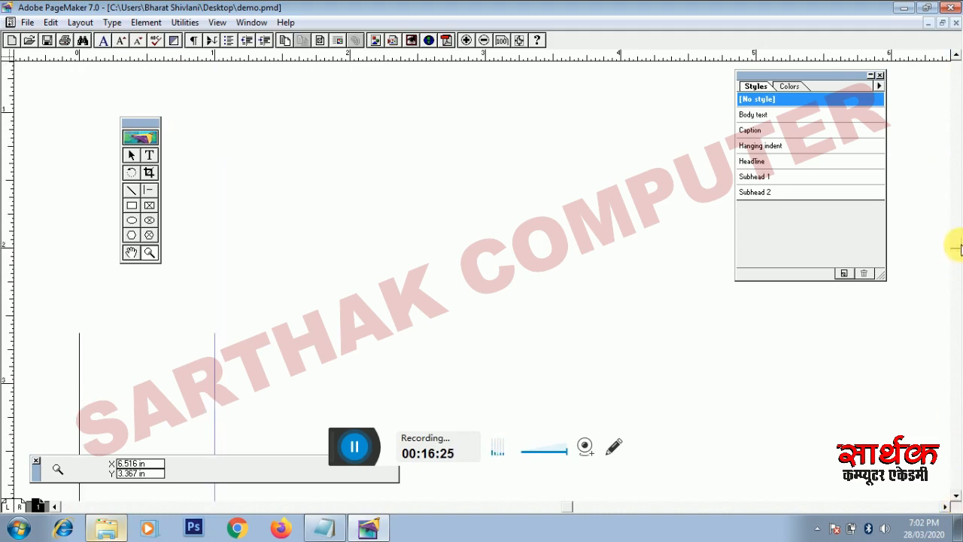
left_click(945, 506)
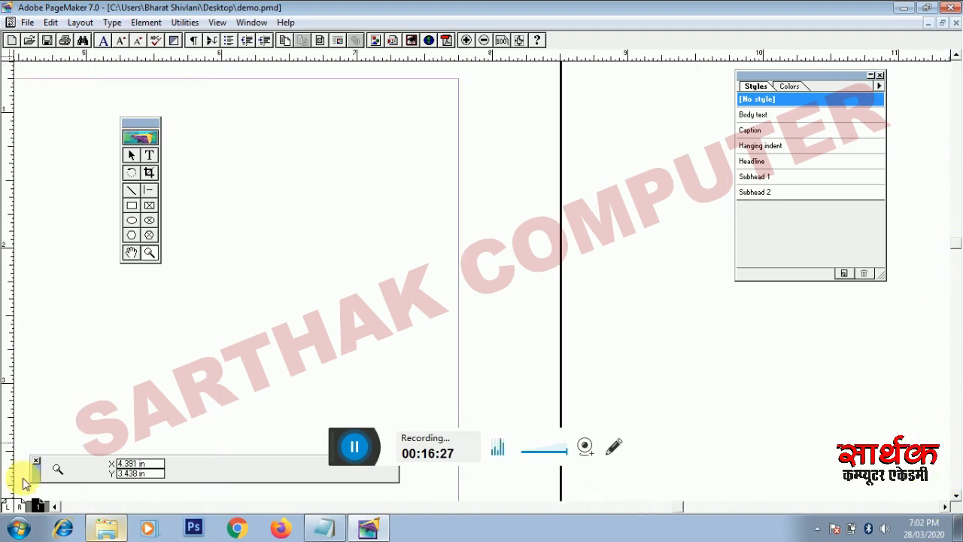
left_click(54, 506)
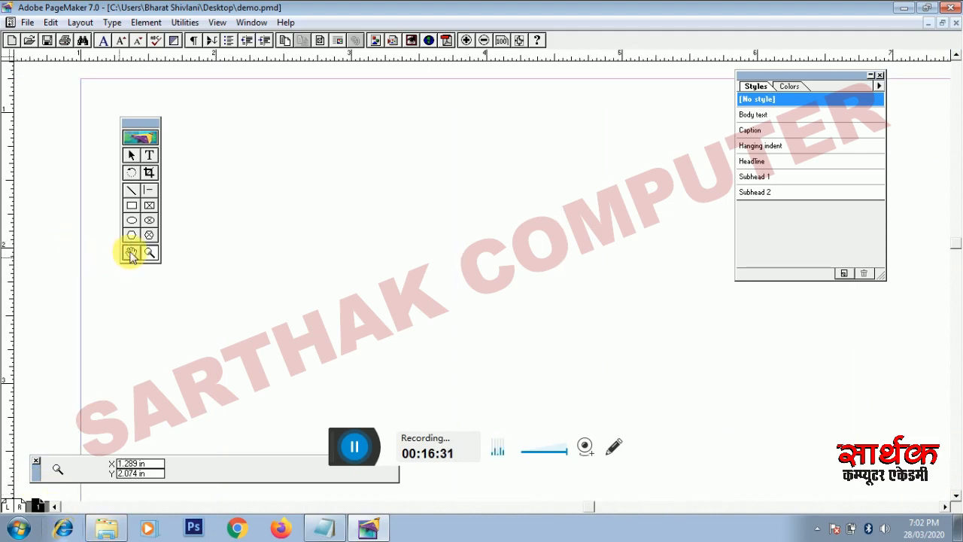
mouse_move(313, 249)
left_mouse_down()
mouse_move(303, 232)
mouse_move(327, 224)
mouse_move(311, 223)
mouse_move(307, 241)
mouse_move(393, 224)
mouse_move(330, 243)
left_mouse_up()
Step: Draw a rectangle about 0.89 by 0.6 in and, to its lower right, a hexagon about 1.62 by 1.25 in
mouse_move(389, 157)
left_mouse_down()
mouse_move(318, 215)
mouse_move(351, 179)
mouse_move(354, 232)
mouse_move(431, 274)
left_mouse_up()
left_click(133, 207)
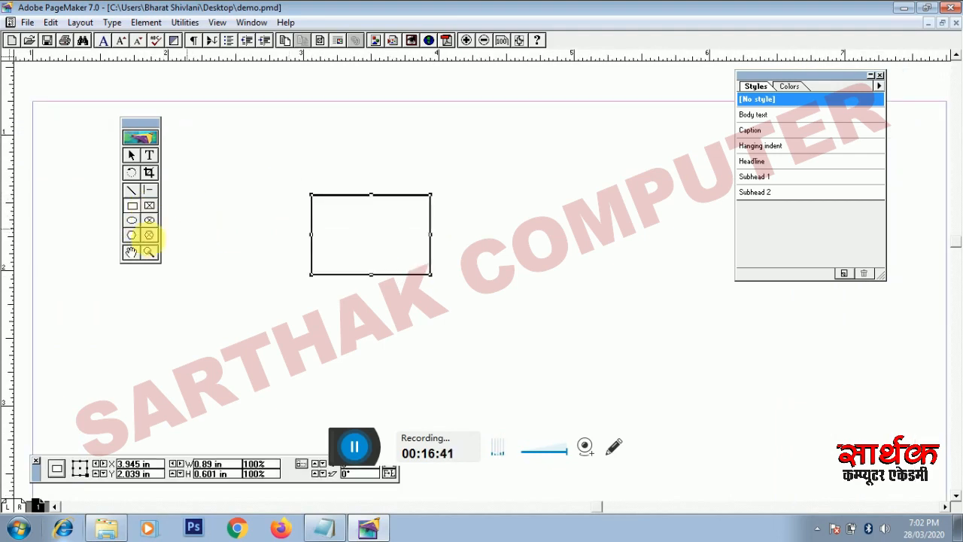
left_click(132, 237)
left_click_drag(535, 249, 753, 418)
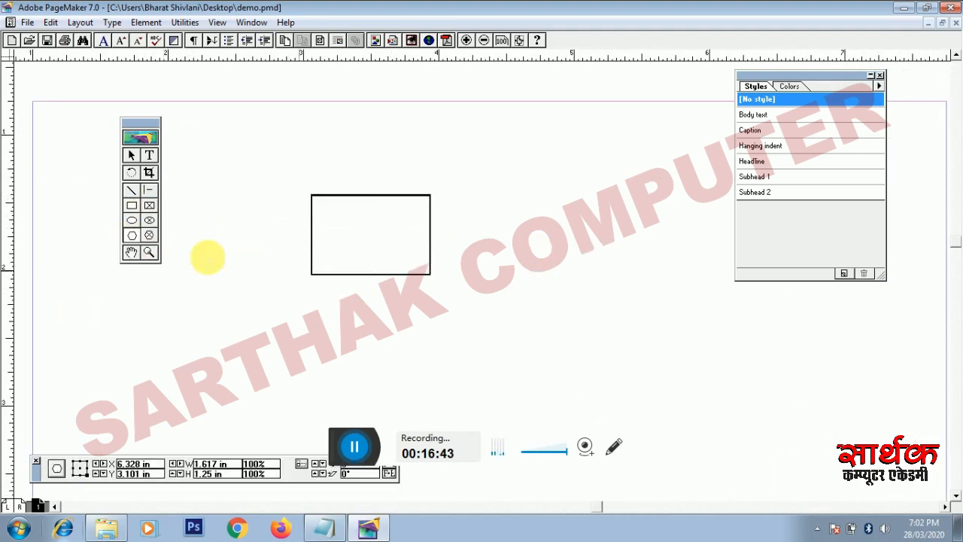
Step: Draw an ellipse to the lower left of the rectangle and pan the page with the Hand tool
left_click(131, 220)
mouse_move(129, 323)
left_mouse_down()
mouse_move(204, 423)
mouse_move(150, 386)
mouse_move(243, 294)
mouse_move(233, 260)
mouse_move(292, 414)
mouse_move(260, 262)
mouse_move(302, 267)
mouse_move(228, 230)
mouse_move(410, 176)
mouse_move(398, 279)
mouse_move(254, 206)
mouse_move(385, 261)
mouse_move(311, 230)
left_mouse_up()
left_click(131, 252)
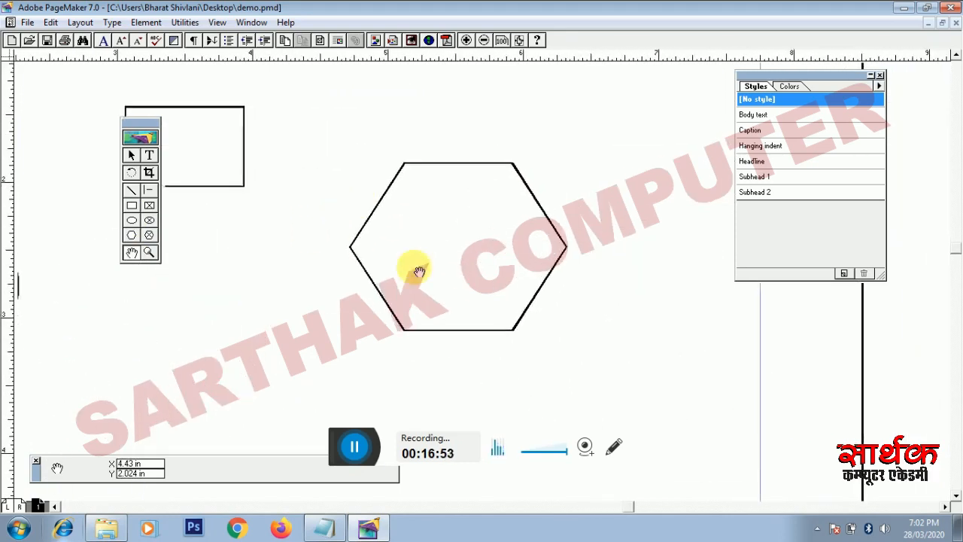